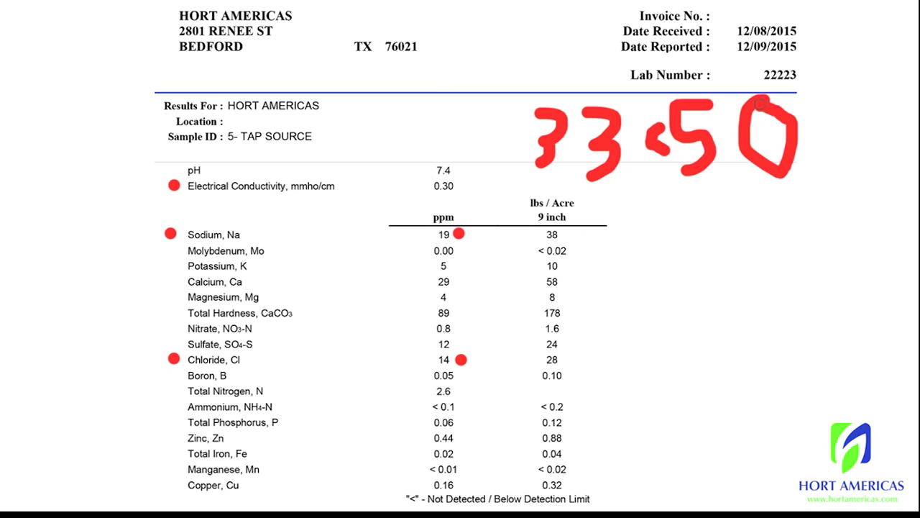
Undo the red handwritten numbers drawn beside the sample details, keeping the red dots
key("ctrl+z")
key("ctrl+z")
key("ctrl+z")
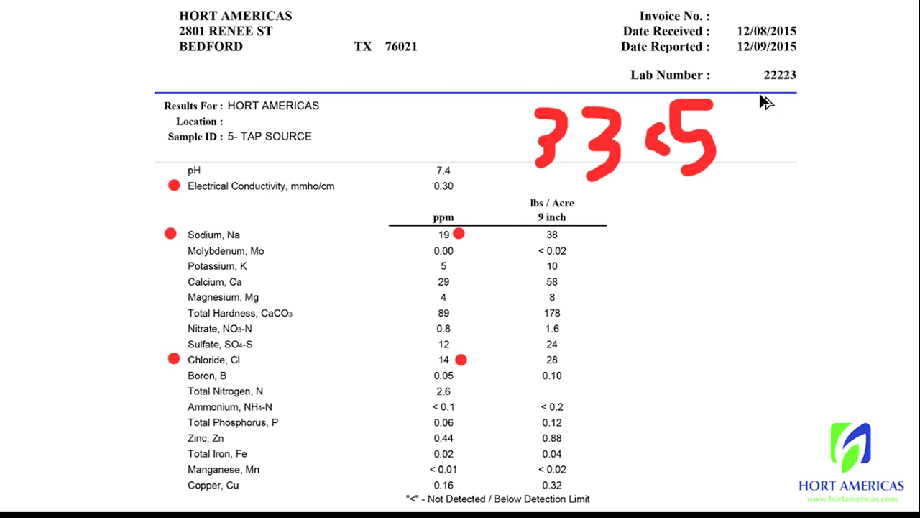
key("ctrl+z")
key("ctrl+z")
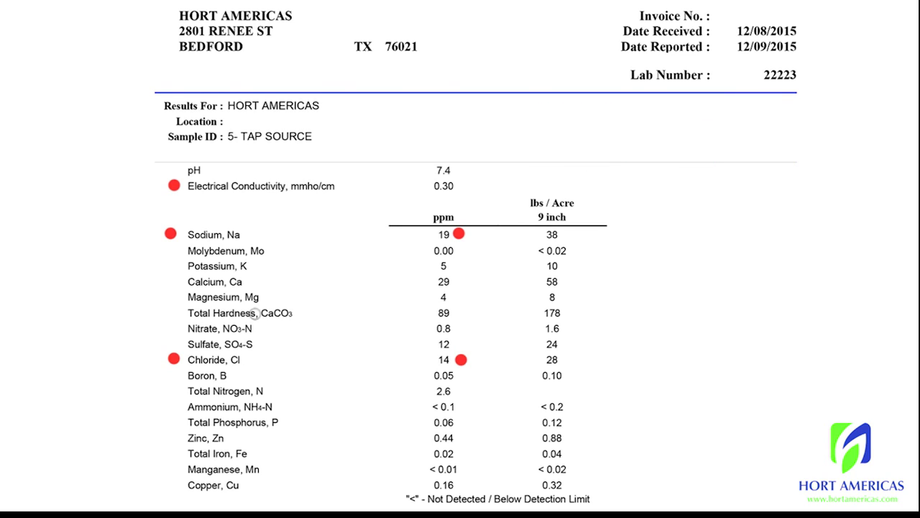
Mark Total Hardness and its ppm value, plus the Magnesium, Calcium and Sulfate rows, with red dots
left_click(173, 312)
left_click(463, 313)
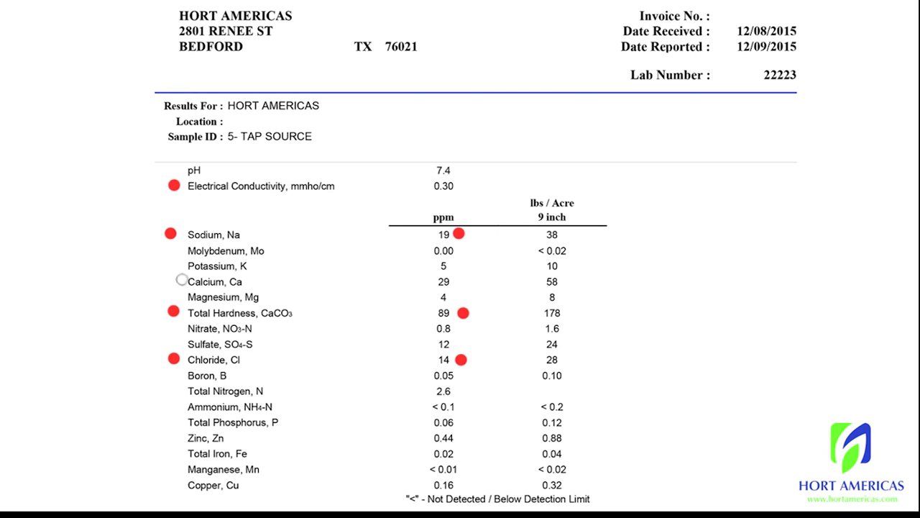
left_click(170, 294)
left_click(171, 277)
left_click(172, 343)
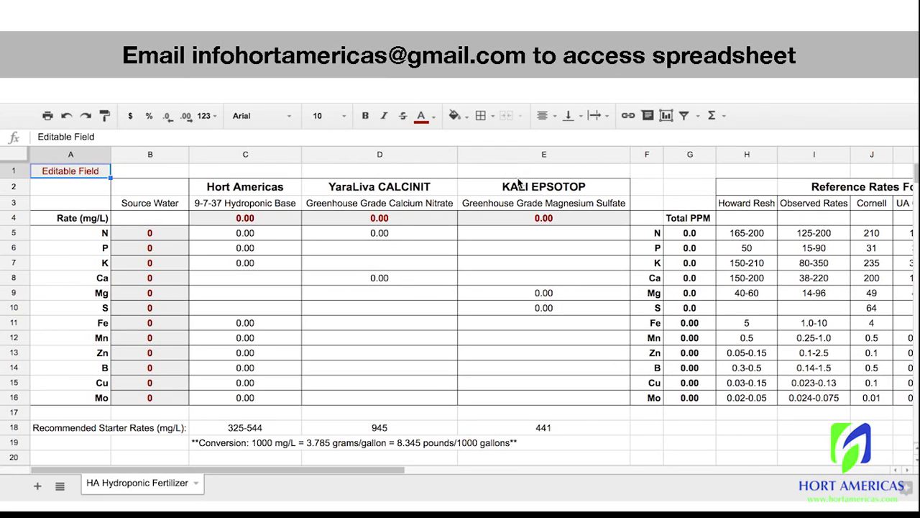
Enter the first Source Water values in the fertilizer spreadsheet: N 2.6, P 0.06, K 5 and Ca 29
left_click(151, 234)
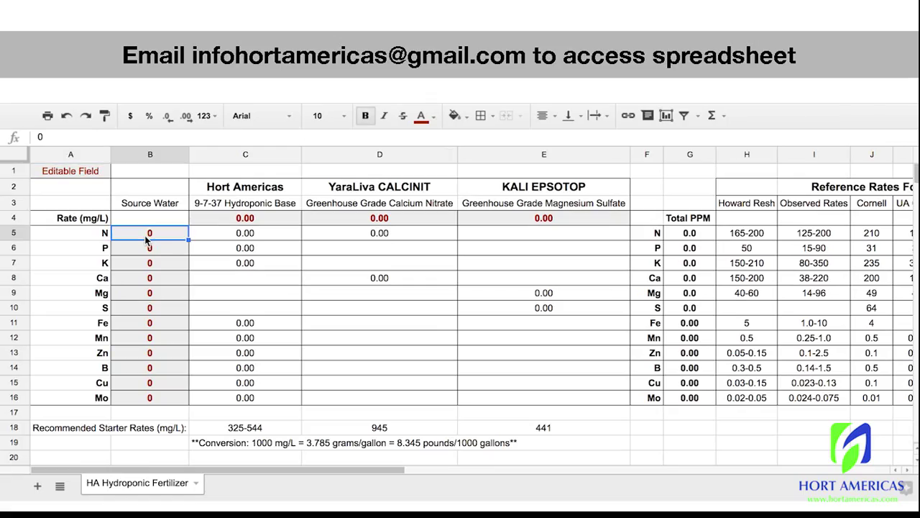
type("2.6")
key("Return")
type("0.06 5 29")
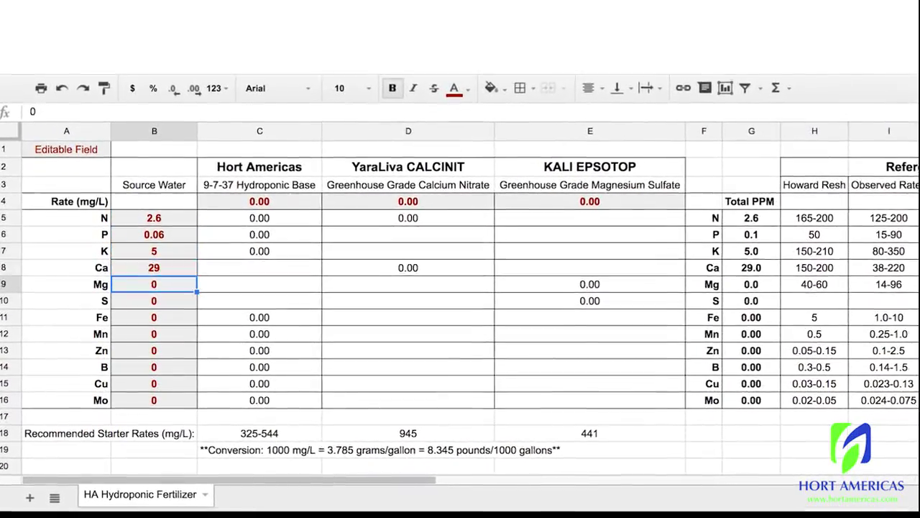
key("Return")
Fill in the remaining Source Water values: Mg 4, S 12, Fe 0.02, Mn 0.01, Zn 0.44, B 0.05, Cu 0.16 and Mo 0
type("4 12 .02 .01 .44 ")
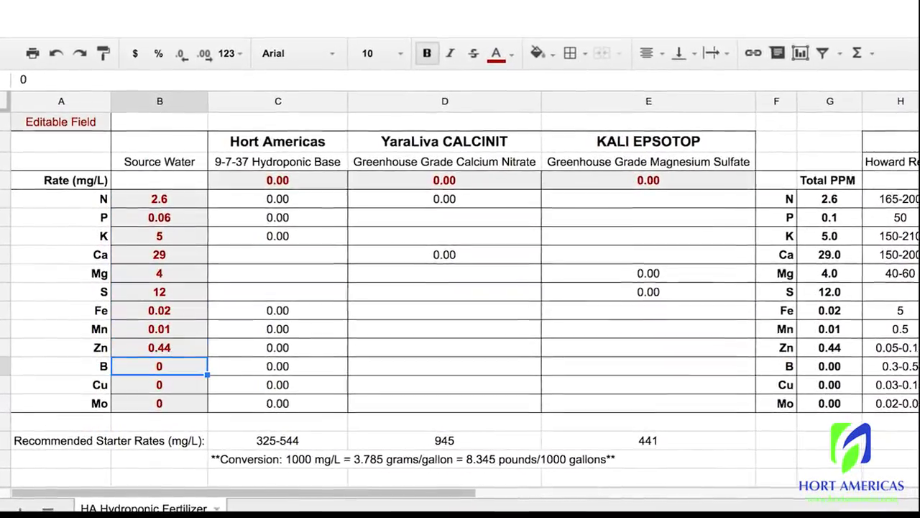
type(".05 .16 0.00")
key("Return")
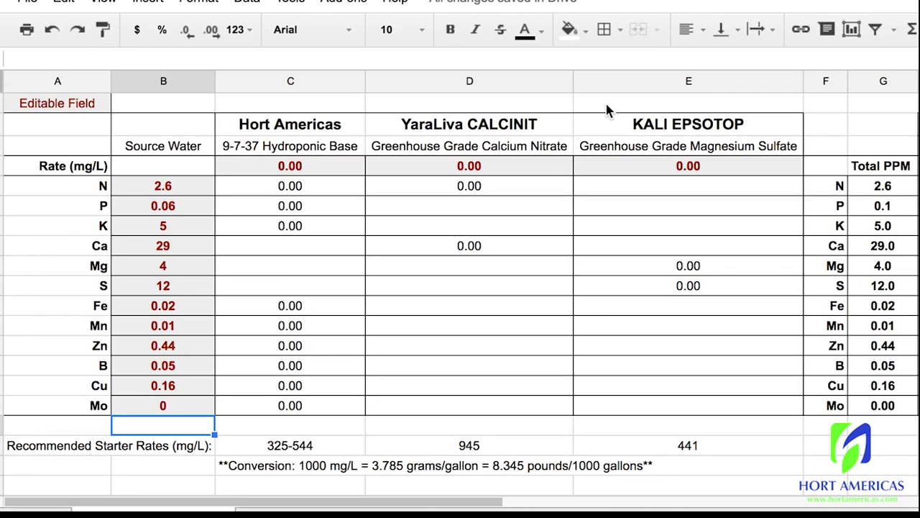
Set the mg/L rates to 544 for 9-7-37 Hydroponic Base, 945 for YaraLiva CALCINIT and 441 for KALI EPSOTOP
left_click(287, 165)
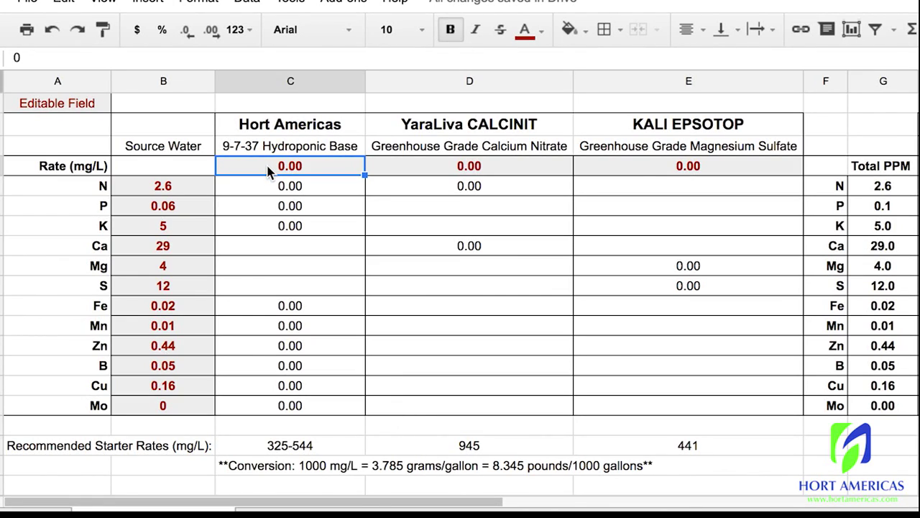
type("544")
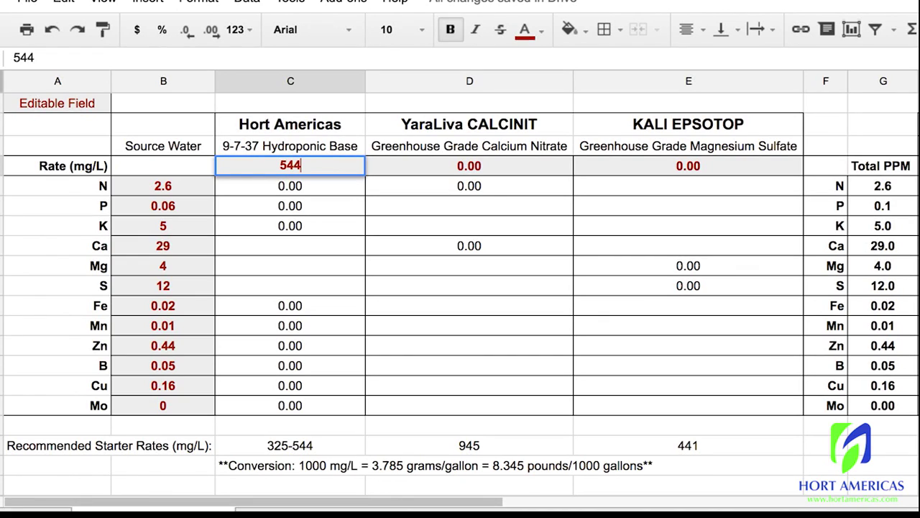
key("Tab")
type("945")
key("Tab")
type("441")
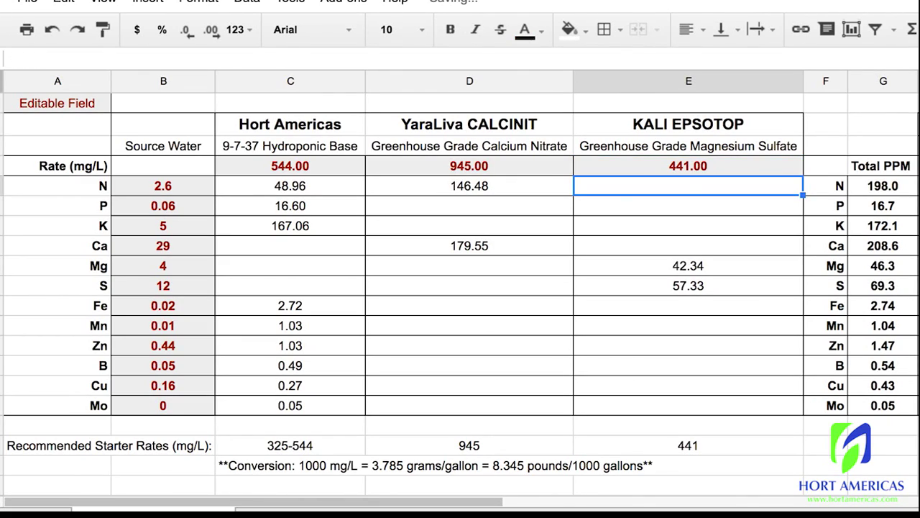
Compare the Total PPM of each nutrient from N to Mo with the Reference Rates For Leafy Greens
key("Right")
key("Right")
key("Right")
key("Right")
key("Right")
key("Right")
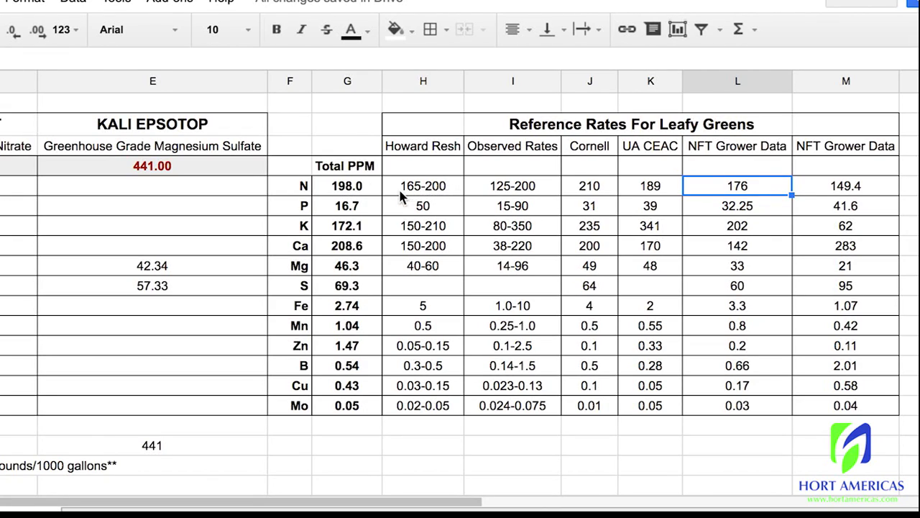
left_click(345, 166)
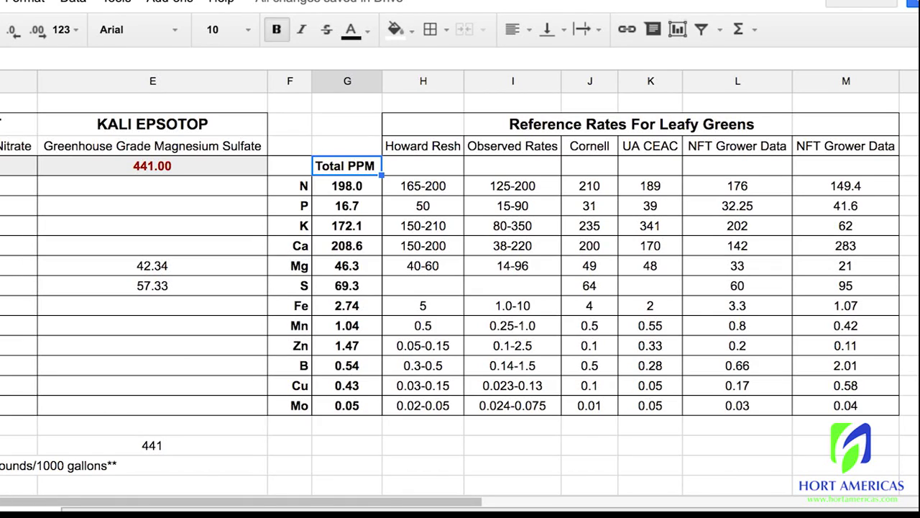
left_click(347, 185)
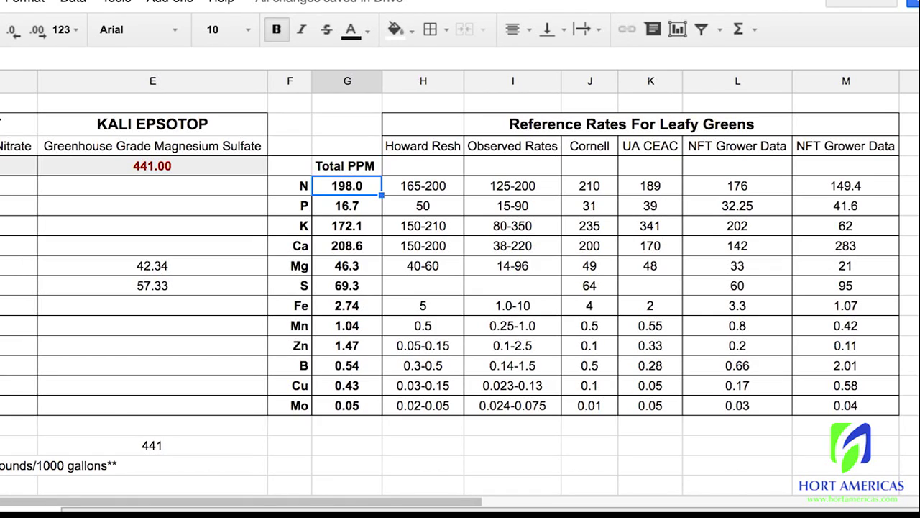
left_click(347, 206)
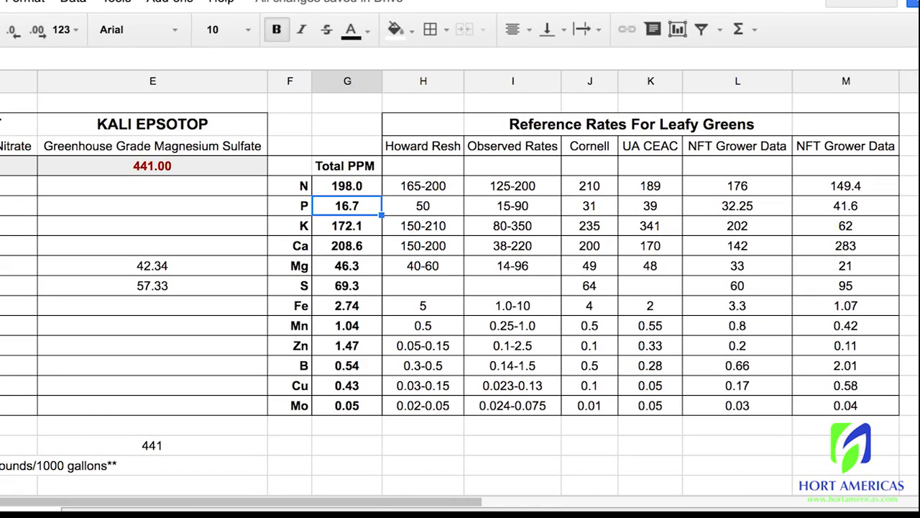
key("Down")
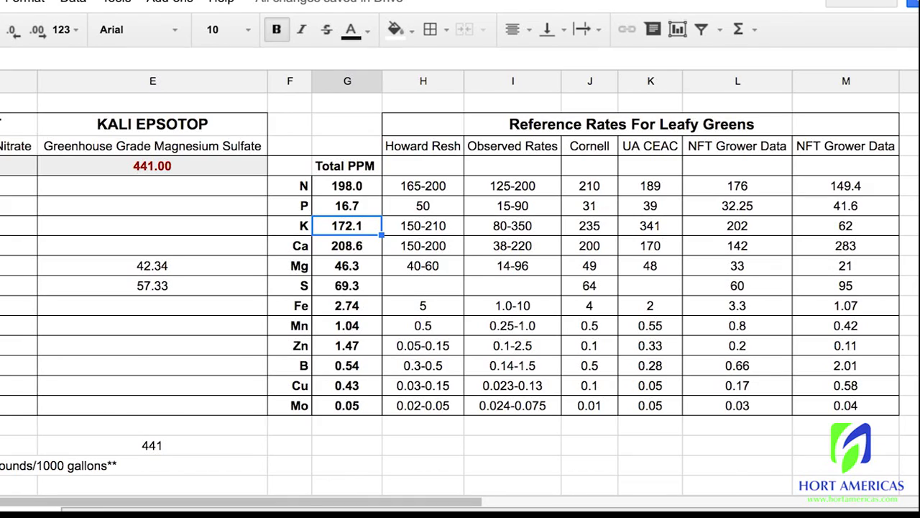
key("Down")
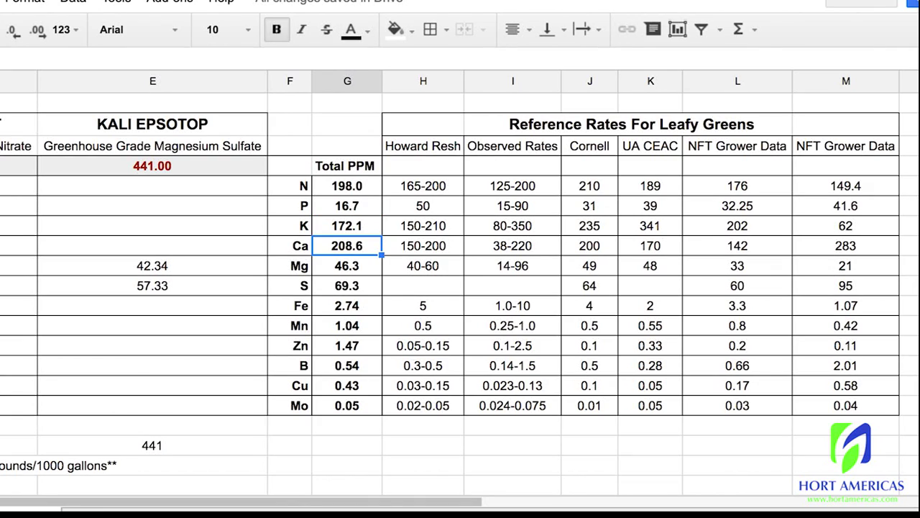
key("Down")
key("Down")
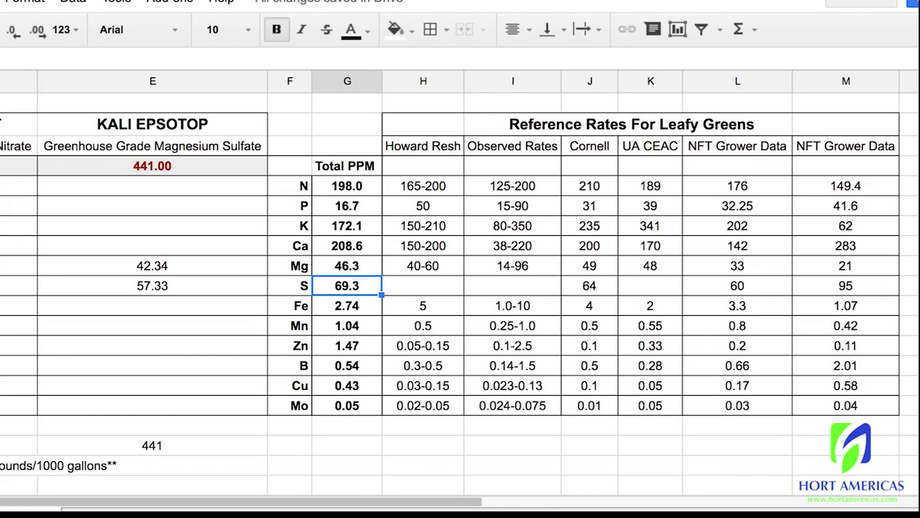
key("Down")
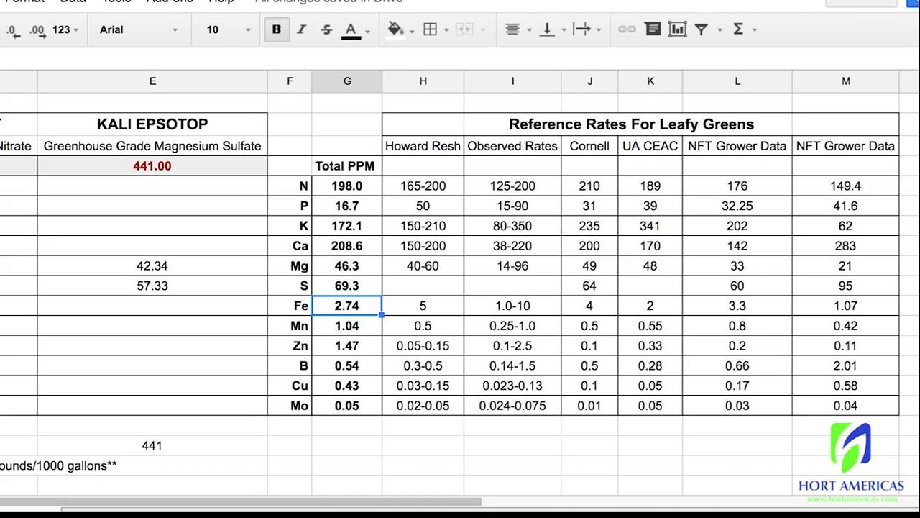
key("Down")
key("Down")
key("Down")
key("Down")
key("Down")
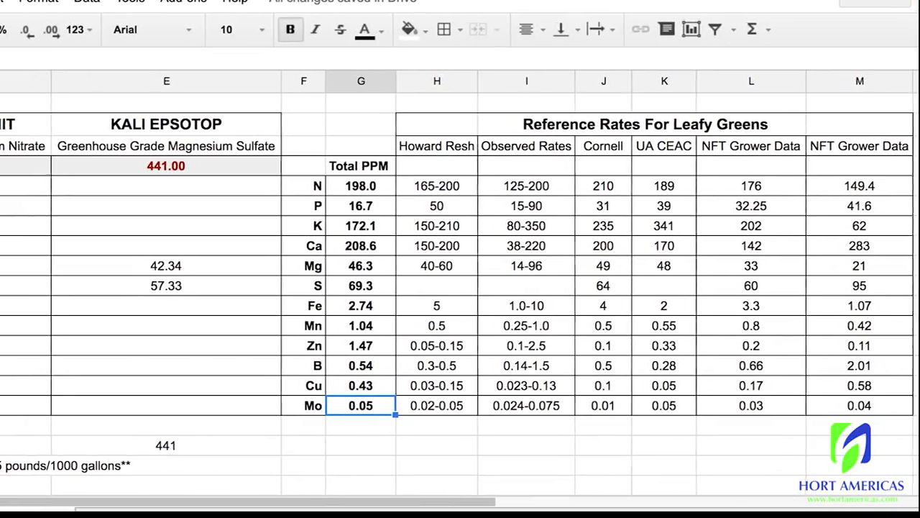
Examine the calcium contributed by the source water and by YaraLiva CALCINIT in relation to the fertilizer's rate
key("Up")
key("Up")
key("Up")
key("Up")
key("Up")
key("Up")
key("Up")
key("Up")
key("Up")
key("Up")
key("Up")
key("Left")
key("Left")
key("Left")
key("Left")
key("Left")
key("Left")
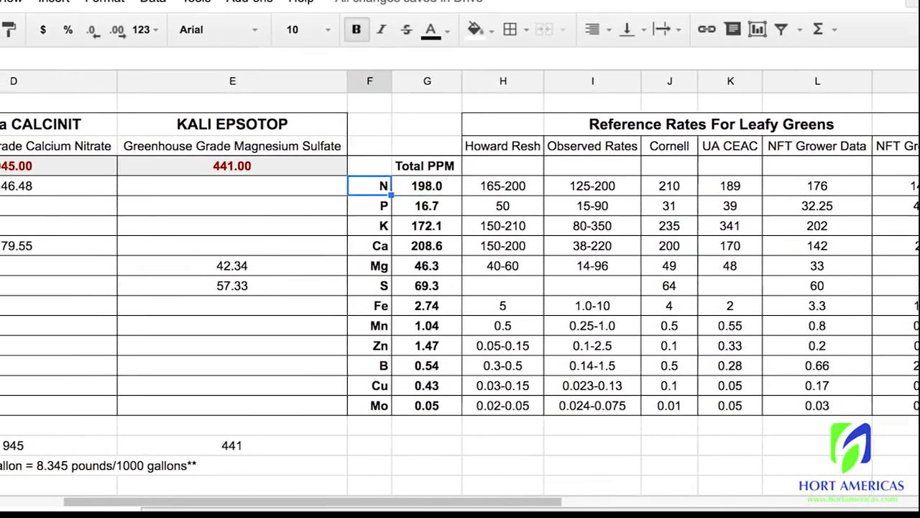
key("Right")
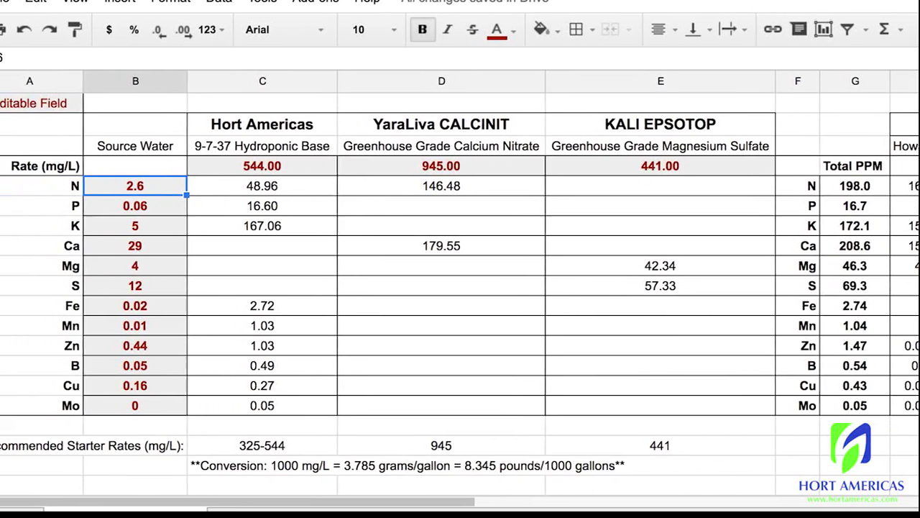
key("Down")
key("Down")
key("Down")
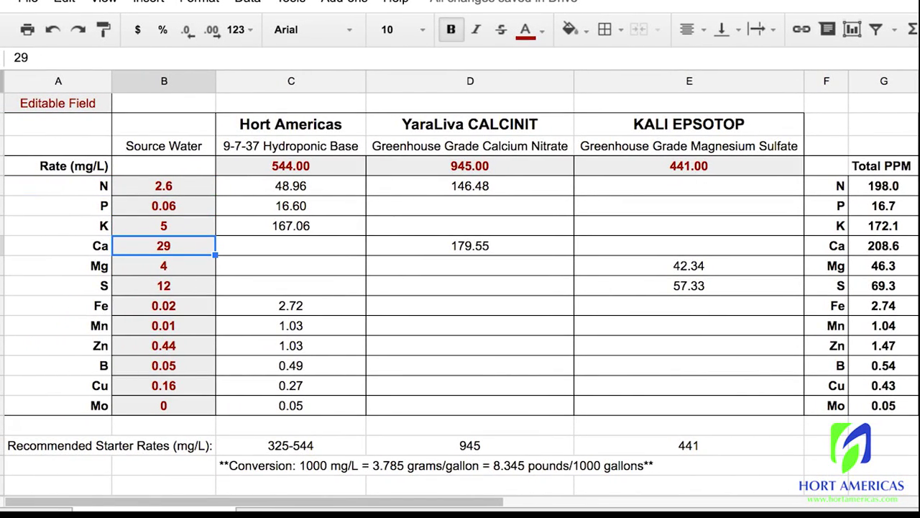
key("Right")
key("Right")
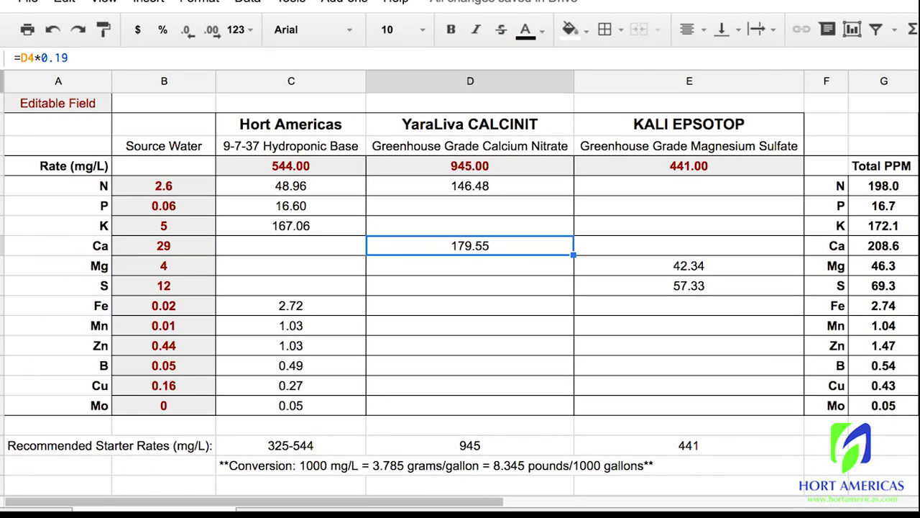
key("Up")
key("Up")
key("Up")
key("Up")
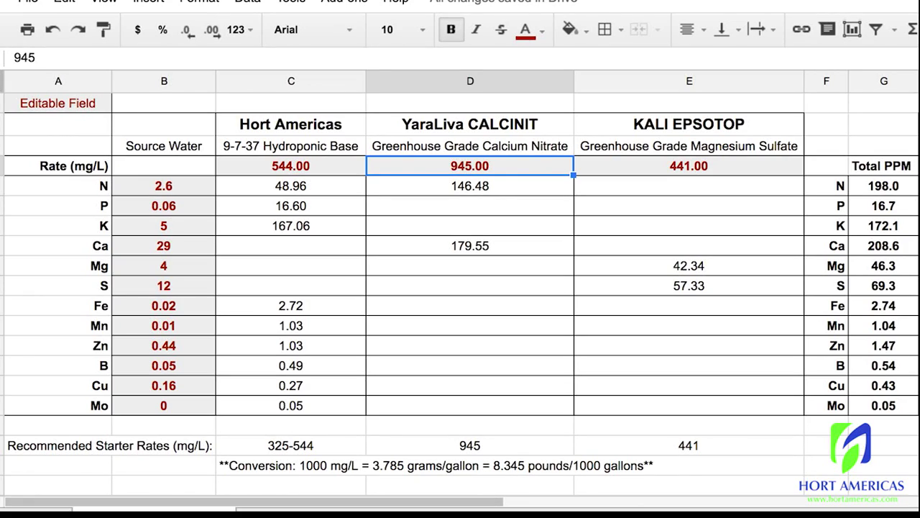
key("Down")
key("Down")
key("Down")
key("Down")
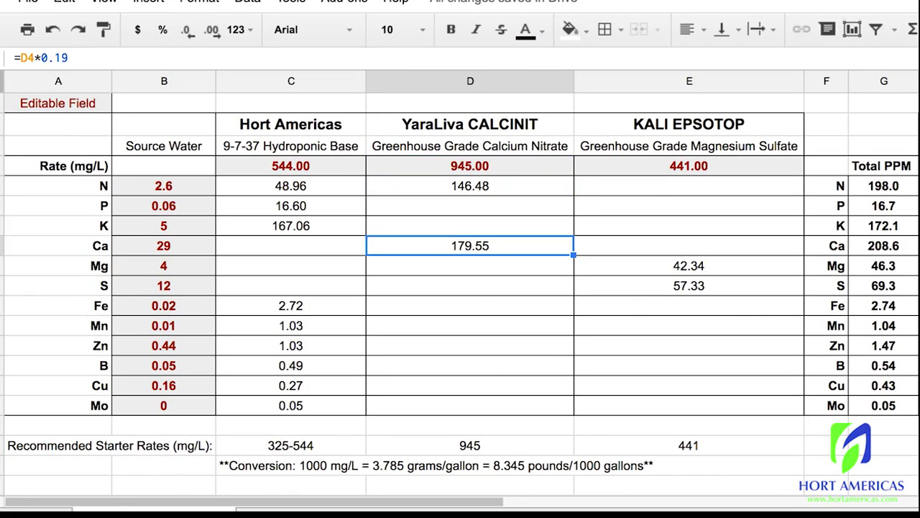
key("Left")
key("Left")
key("Right")
key("Right")
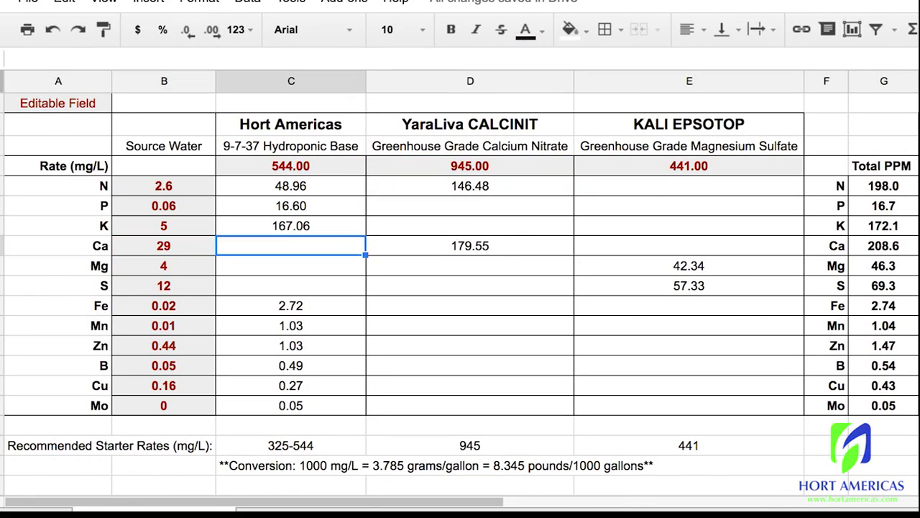
Try a YaraLiva CALCINIT rate of 875 mg/L and check the Total PPM of calcium and nitrogen
key("Up")
key("Up")
key("Up")
key("Up")
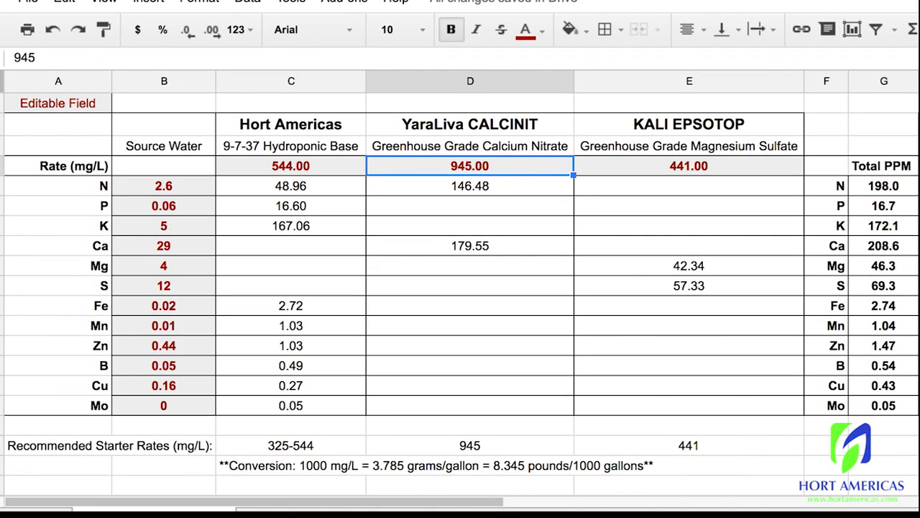
type("875")
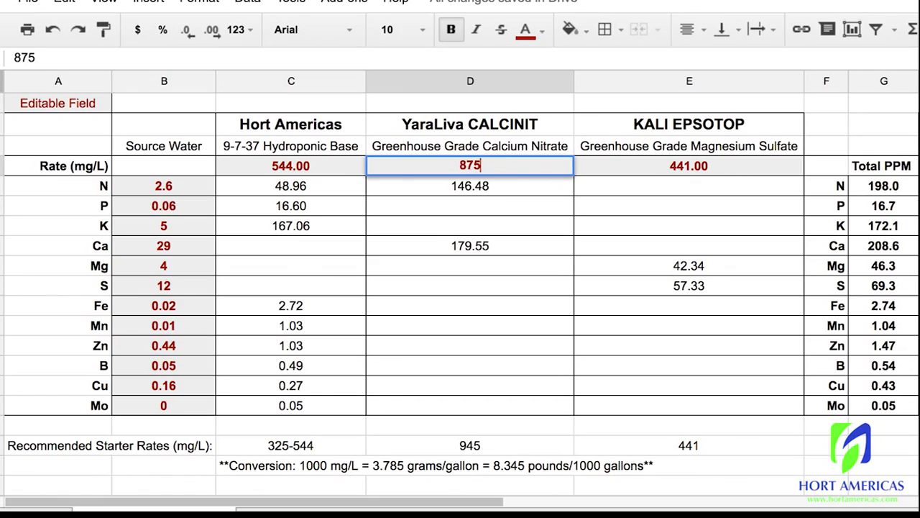
key("Return")
key("Down")
key("Down")
key("Down")
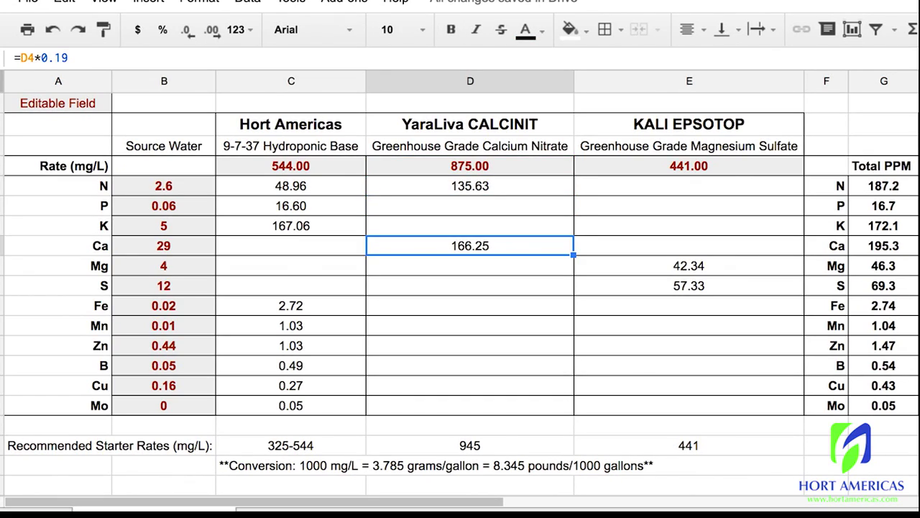
key("Right")
key("Right")
key("Right")
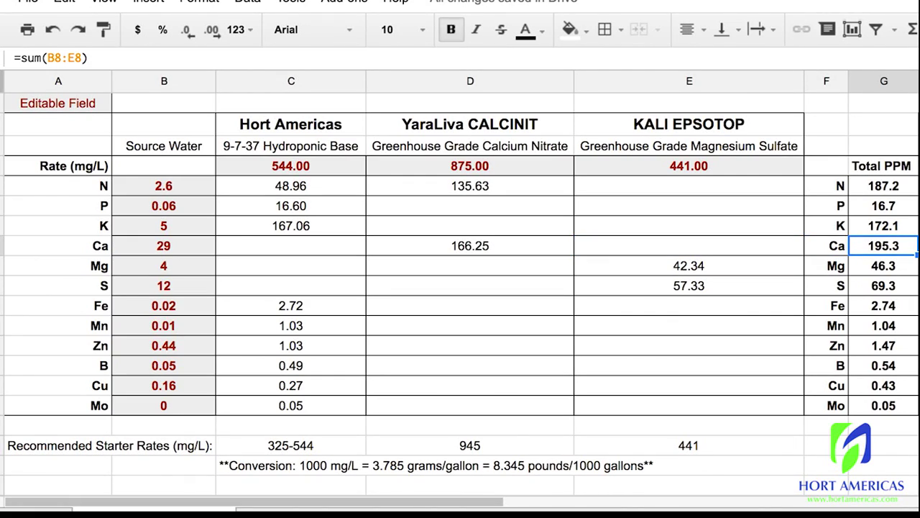
key("Up")
key("Up")
key("Up")
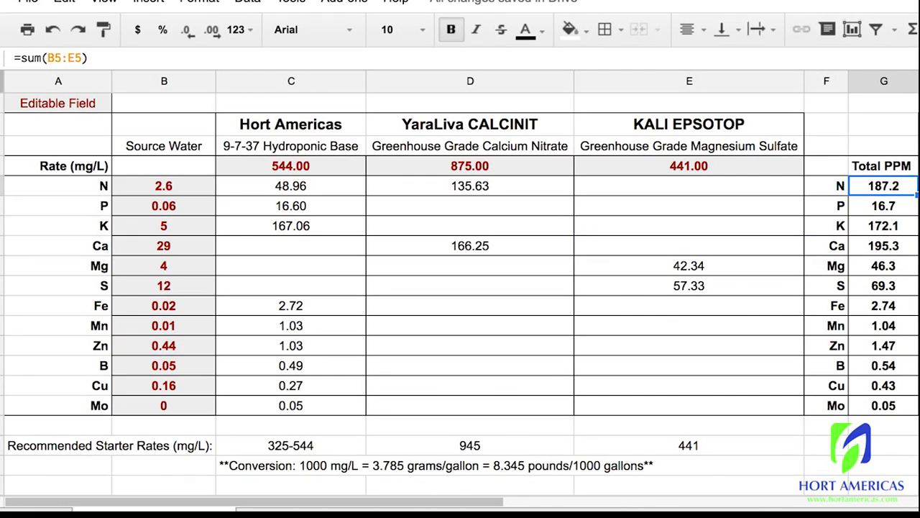
Set the YaraLiva CALCINIT rate to 900 mg/L
key("Left")
key("Left")
key("Left")
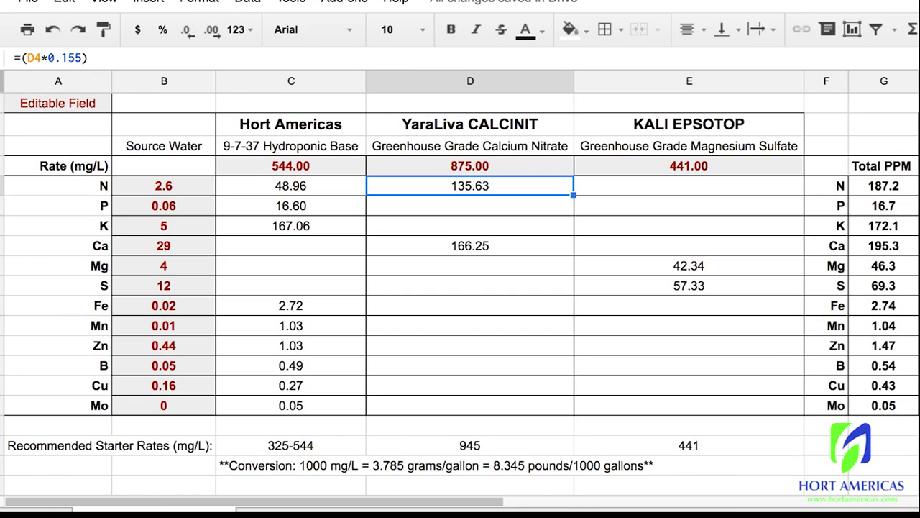
key("Up")
type("900")
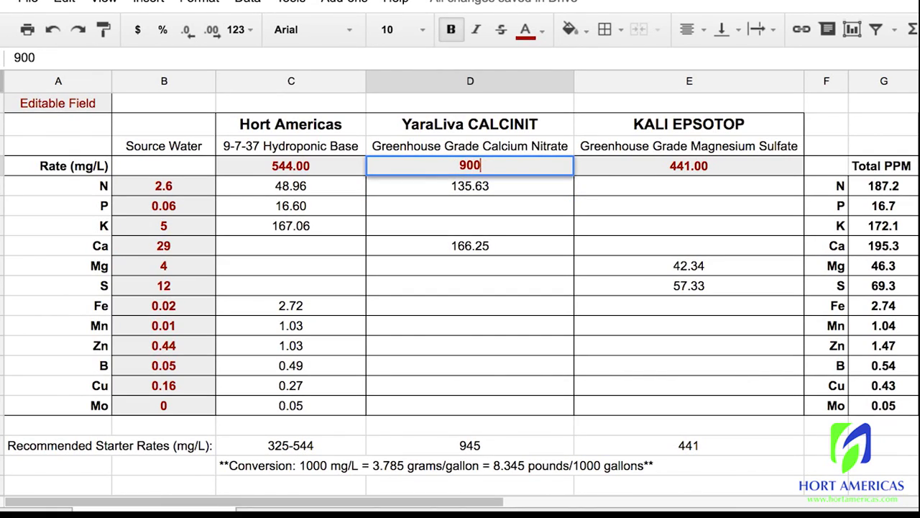
key("Return")
key("Right")
key("Right")
key("Down")
key("Down")
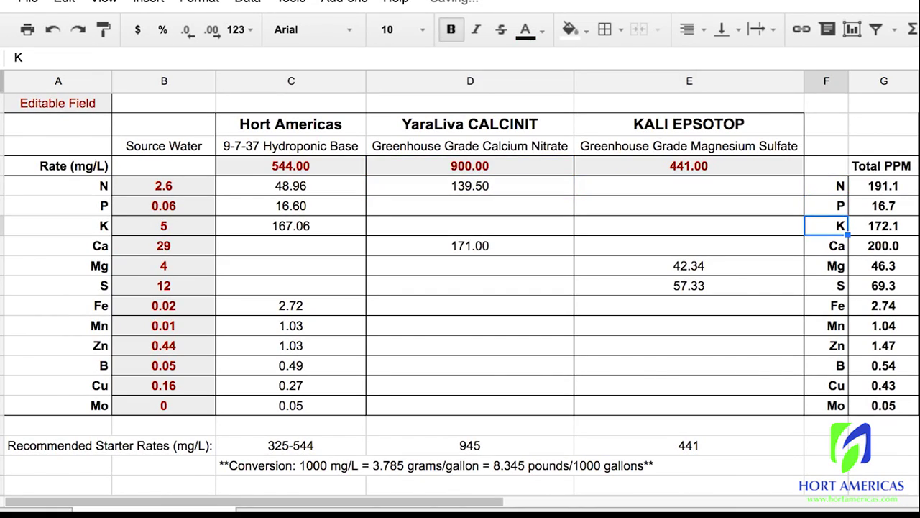
Trace the calcium contributions of YaraLiva CALCINIT and the source water to the calcium total
key("Right")
key("Left")
key("Left")
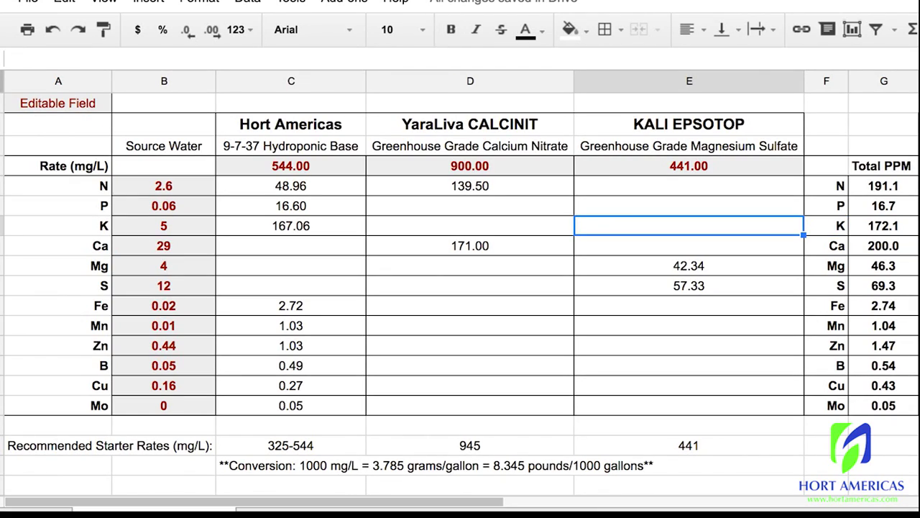
key("Left")
key("Down")
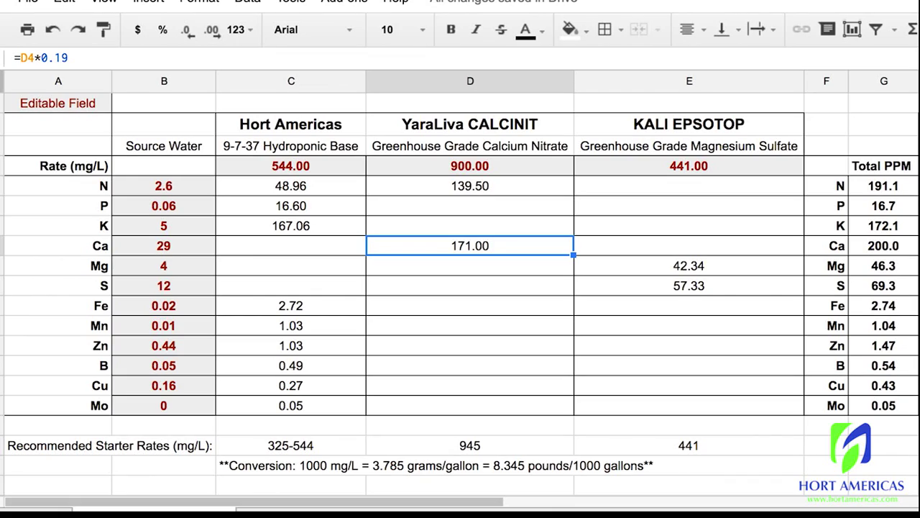
key("Left")
key("Left")
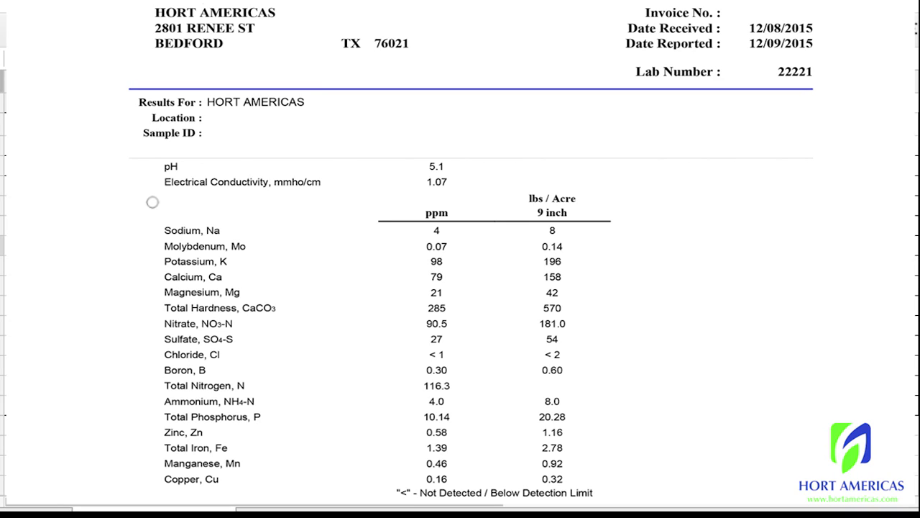
Mark Sodium, Chloride and Total Hardness in the water analysis report
left_click(146, 229)
left_click(146, 356)
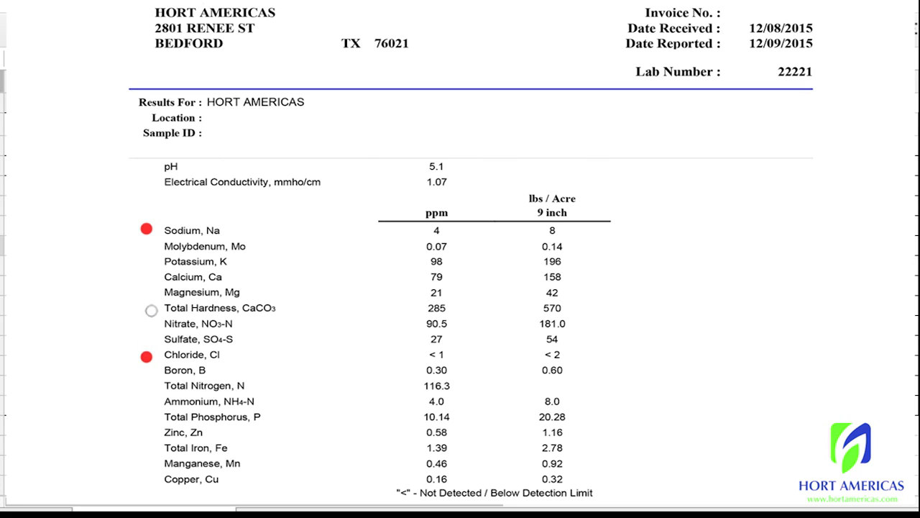
left_click(150, 307)
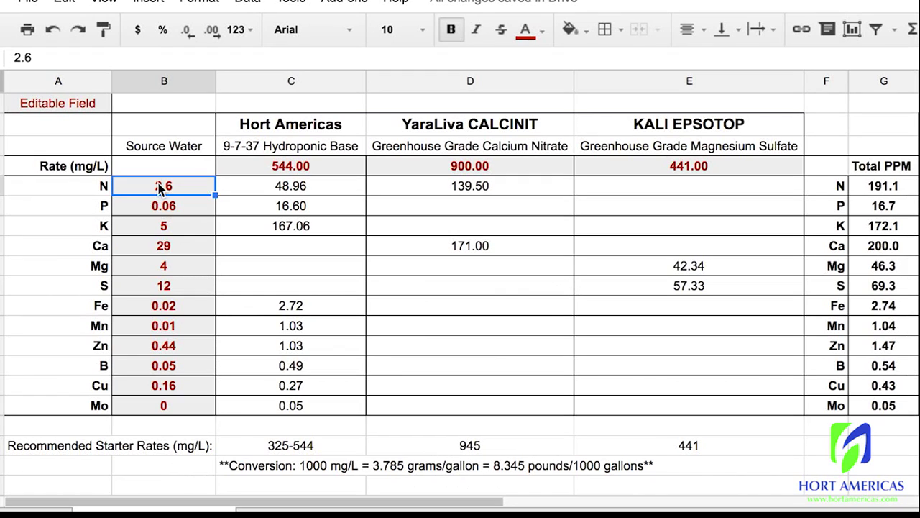
Enter the Source Water macronutrients: N 116.3, P 10.14, K 98, Ca 79, Mg 21 and S 27
type("116.3")
key("Return")
type("10.14")
key("Return")
type("98")
key("Return")
type("79")
key("Return")
type("21")
key("Return")
type("27")
key("Return")
Enter the Source Water micronutrients: Fe 1.39, Mn 0.46, Zn 0.58, B 0.3 and Mo 0.07, leaving Cu as it is
type("1.39 0.46 0.58")
key("Return")
type("0.3")
key("Return")
key("Return")
type("0.07")
left_click(164, 166)
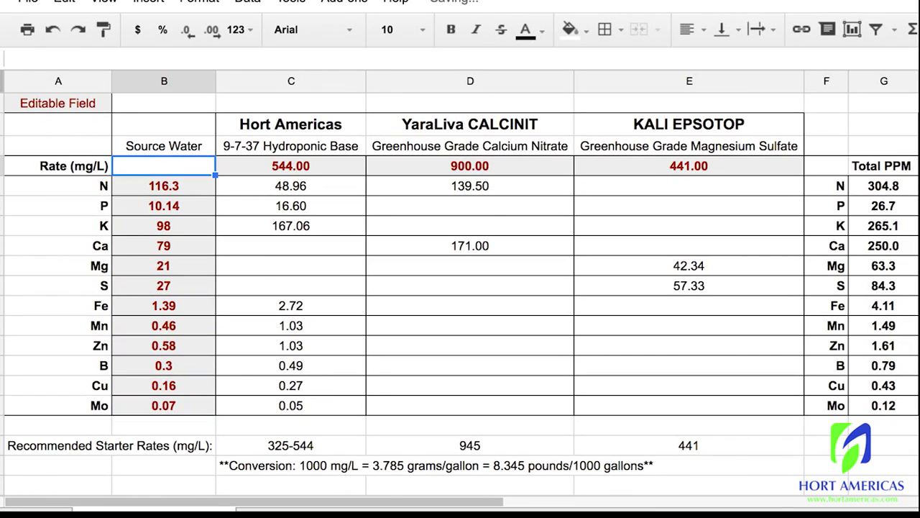
Set the rates of Hort Americas 9-7-37 Hydroponic Base, YaraLiva CALCINIT and KALI EPSOTOP to 0 mg/L
left_click(291, 166)
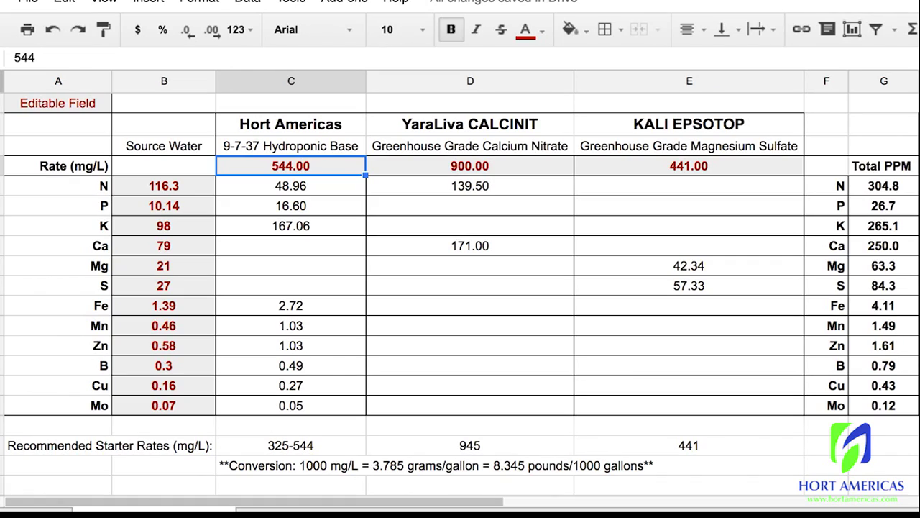
type("0")
key("Tab")
type("0")
key("Tab")
type("0")
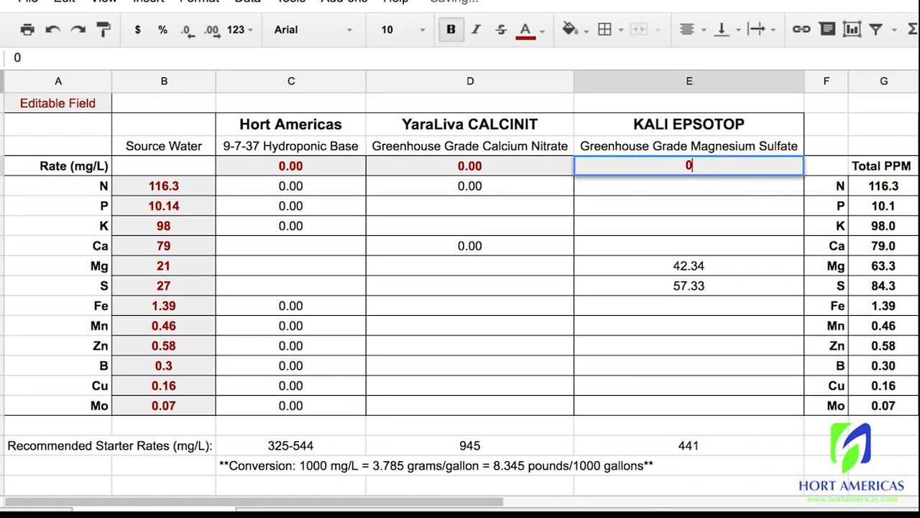
key("Tab")
Compare the source water's Total PPM from N to Mo with the Reference Rates For Leafy Greens
key("Tab")
key("Tab")
key("Tab")
key("Tab")
key("Tab")
key("Tab")
key("Tab")
key("Tab")
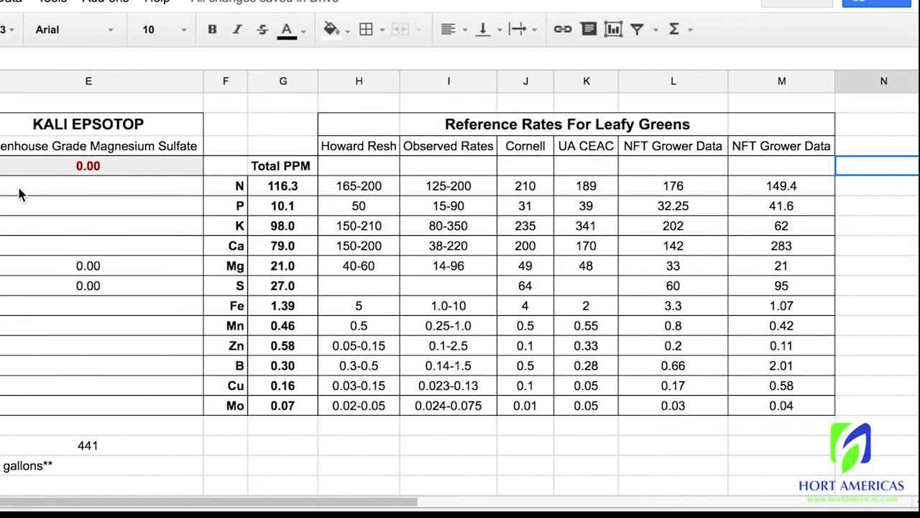
left_click(292, 193)
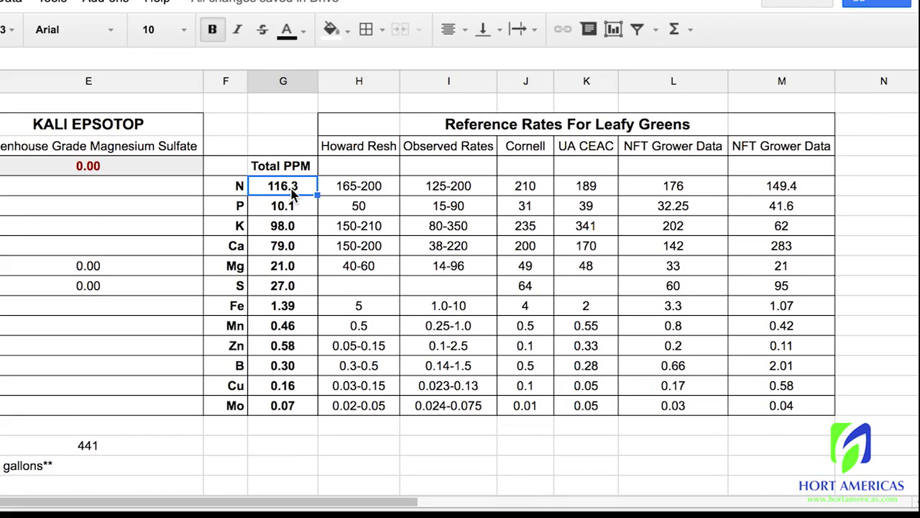
key("Down")
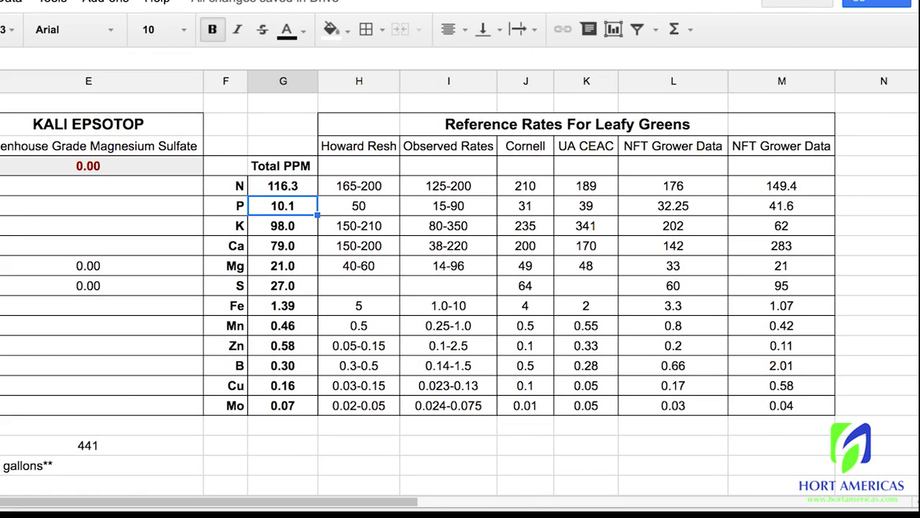
key("Down")
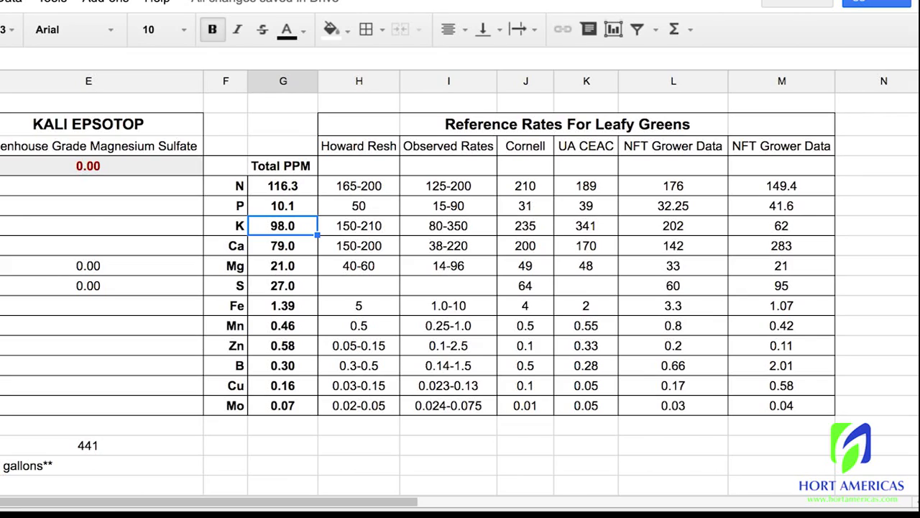
key("Down")
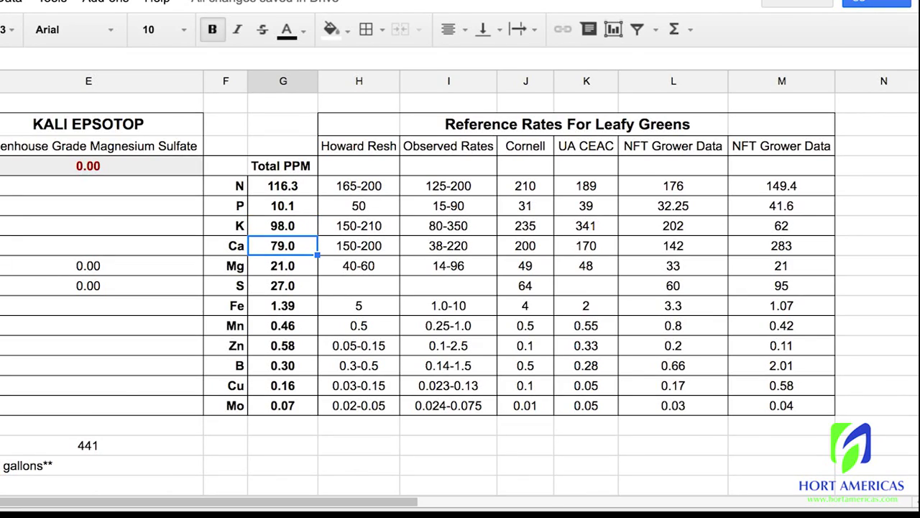
key("Down")
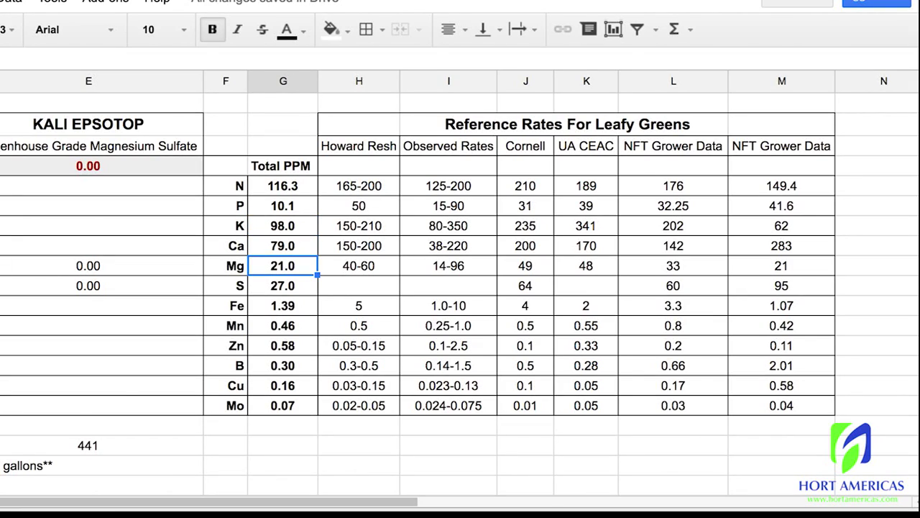
key("Down")
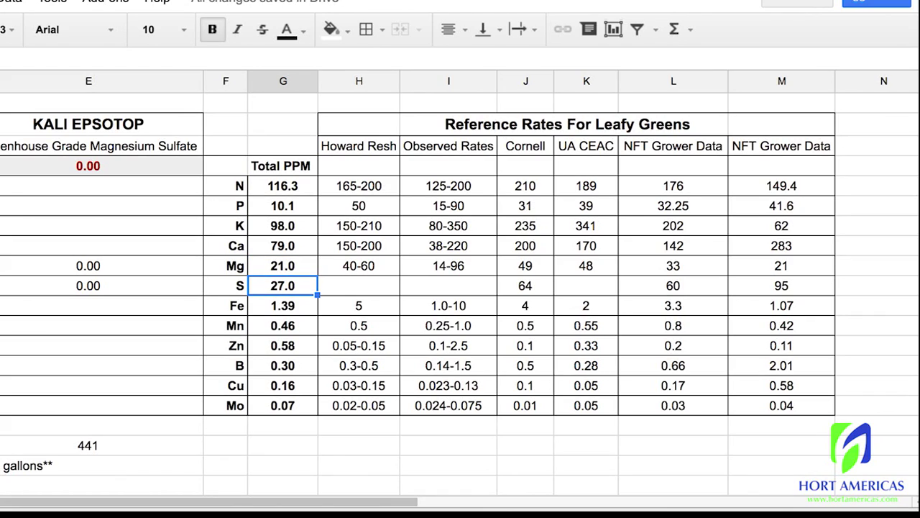
key("Down")
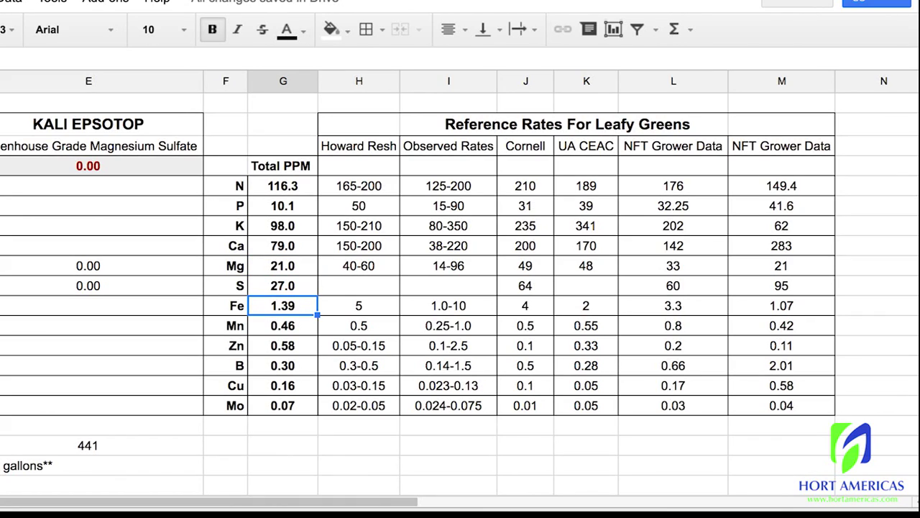
key("Down")
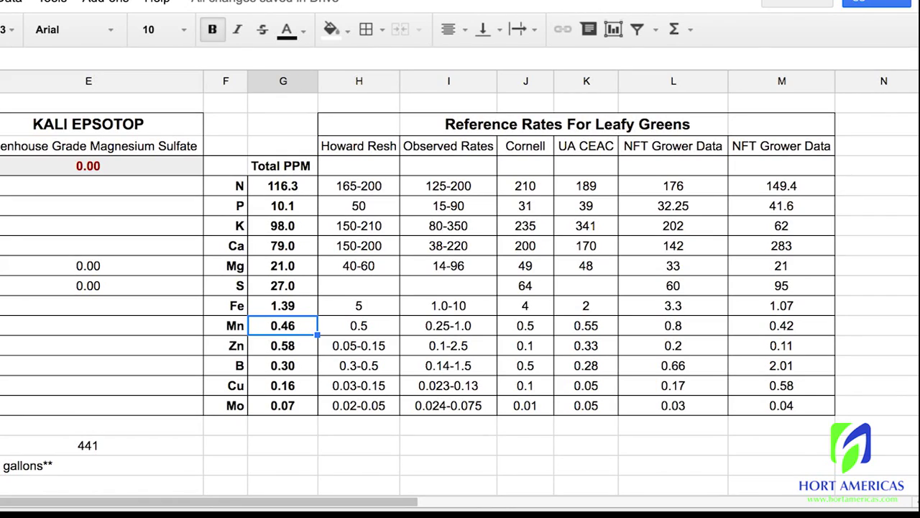
key("Down")
key("Down")
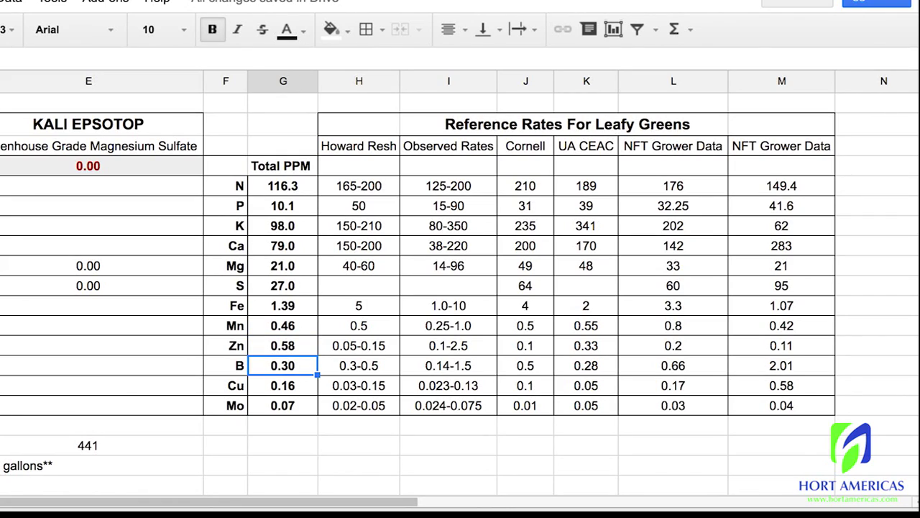
key("Down")
key("Down")
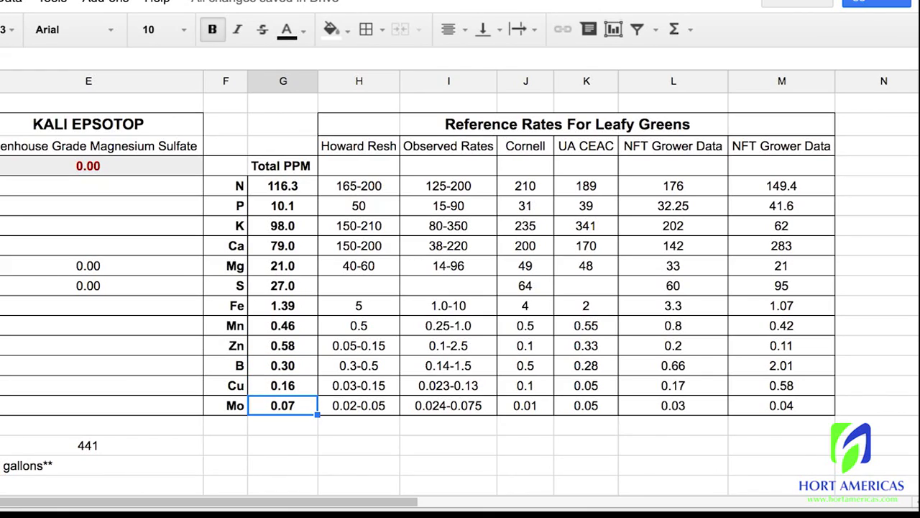
key("Up")
key("Up")
key("Up")
key("Up")
key("ctrl+Up")
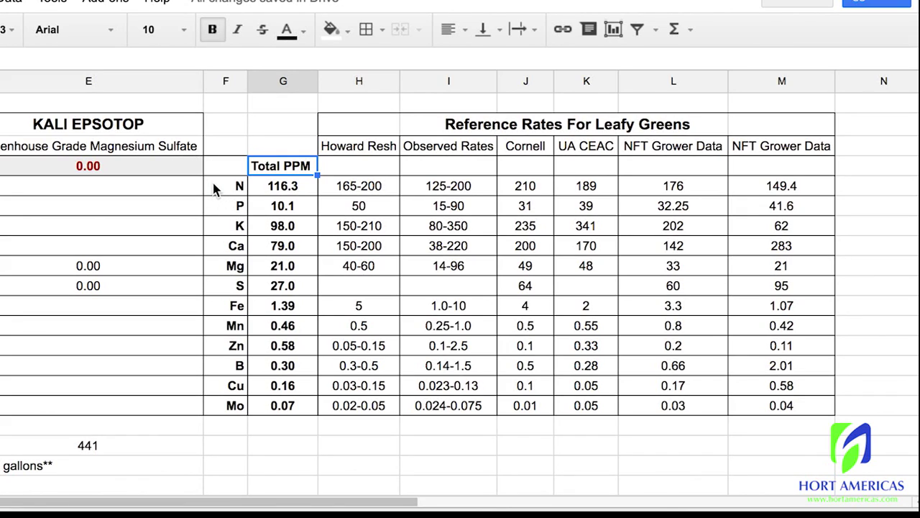
Try a rate of 300 mg/L for the Hort Americas 9-7-37 Hydroponic Base
key("Left")
key("Left")
key("Left")
key("Left")
key("Left")
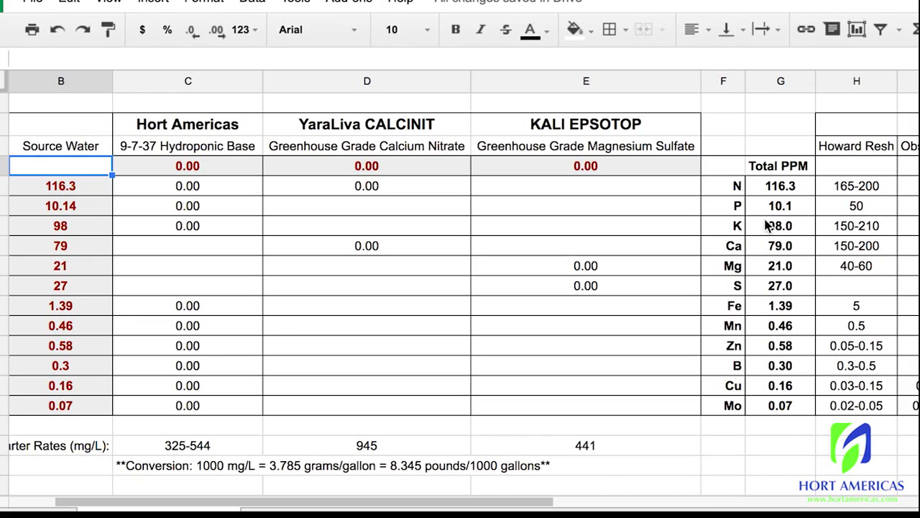
left_click(212, 171)
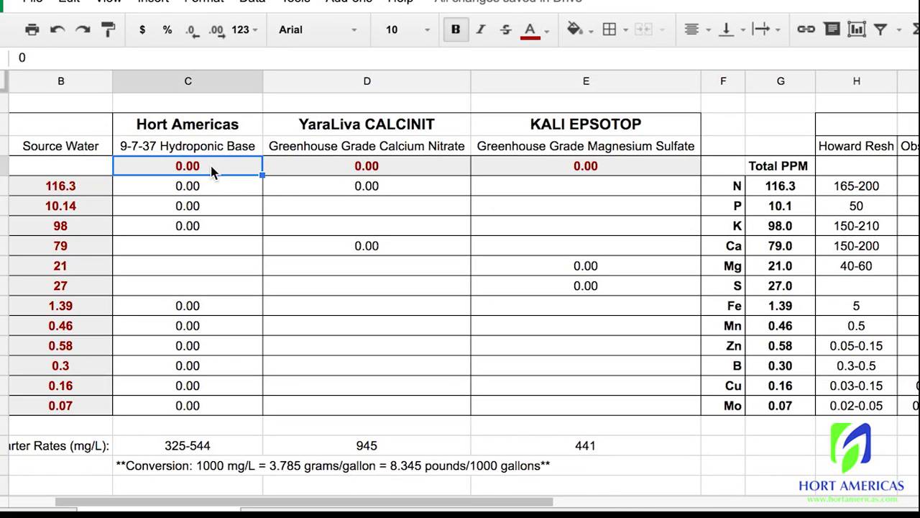
type("300")
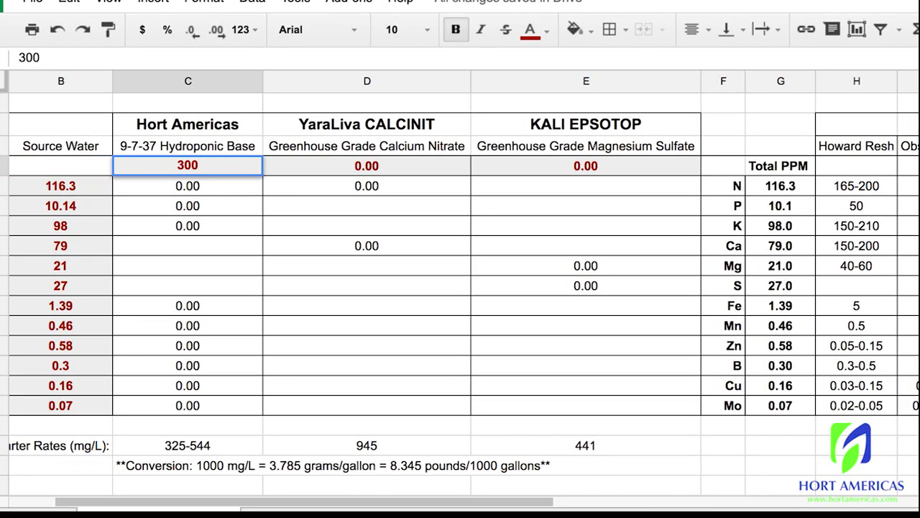
key("Return")
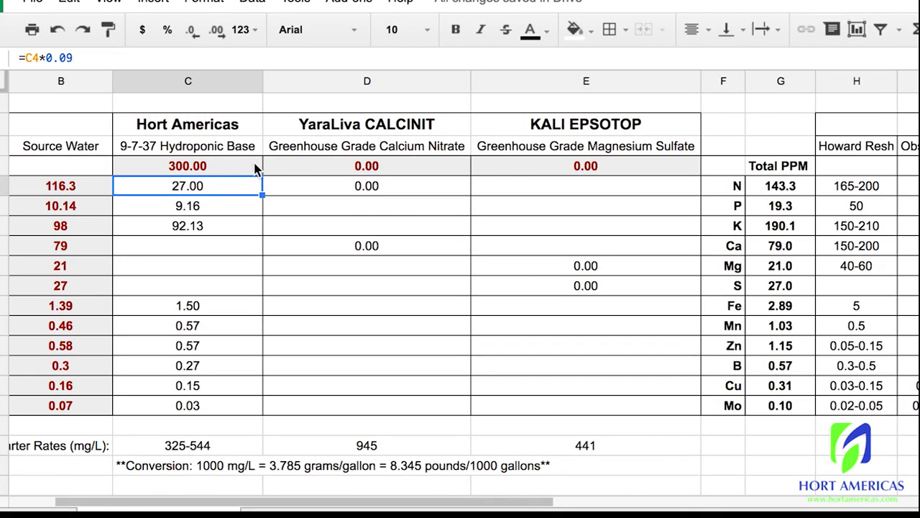
Set the Hort Americas 9-7-37 Hydroponic Base rate to 200 mg/L
left_click(205, 169)
type("200")
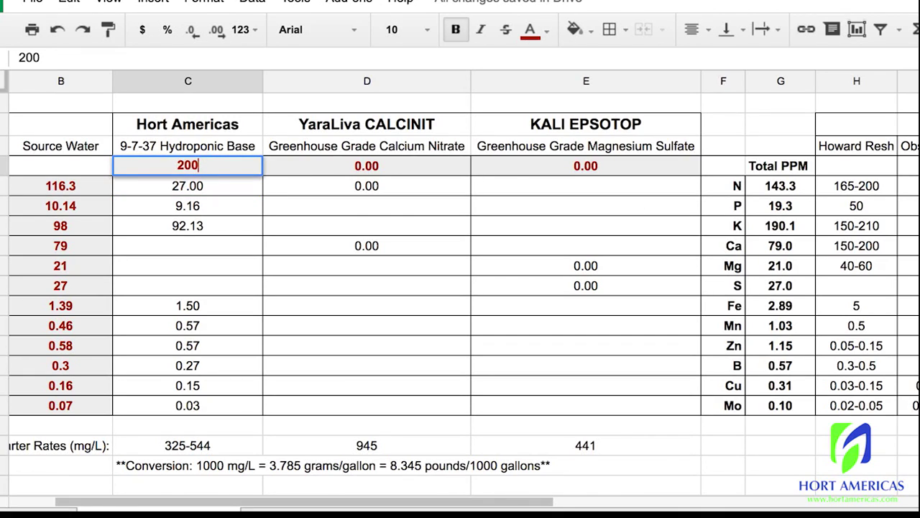
key("Return")
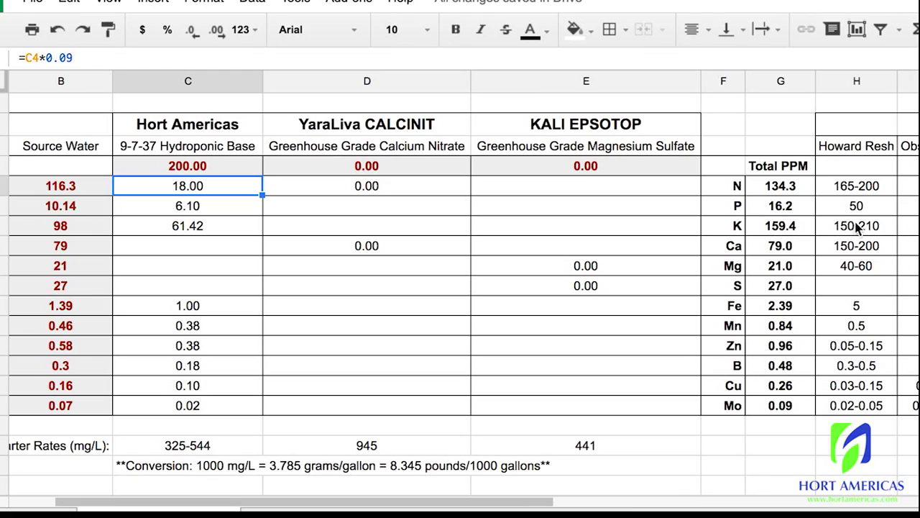
Try YaraLiva CALCINIT rates of 500 and 450 mg/L and check the Total PPM of nitrogen and calcium
left_click(315, 189)
key("Up")
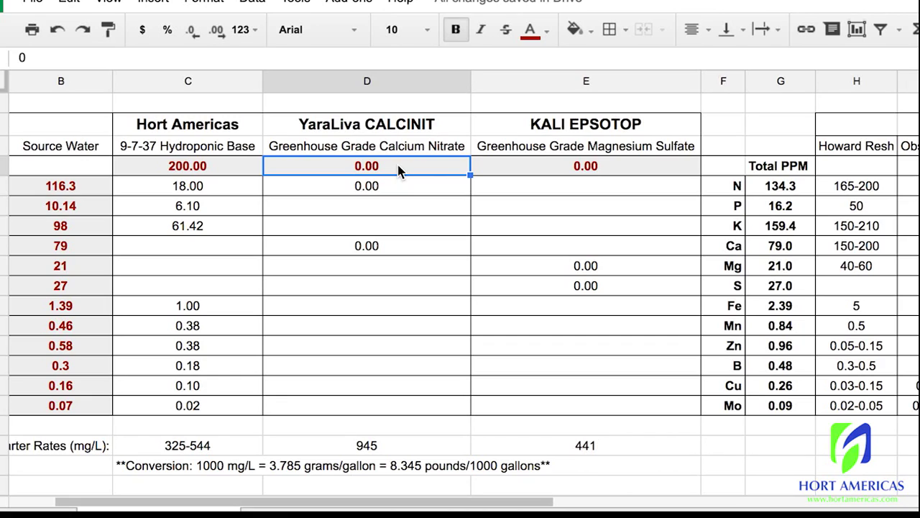
type("500")
key("Tab")
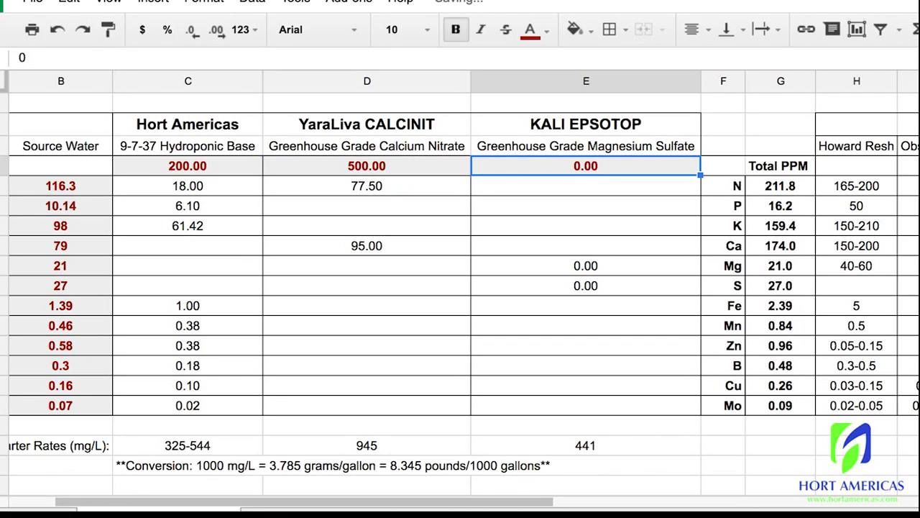
left_click(586, 185)
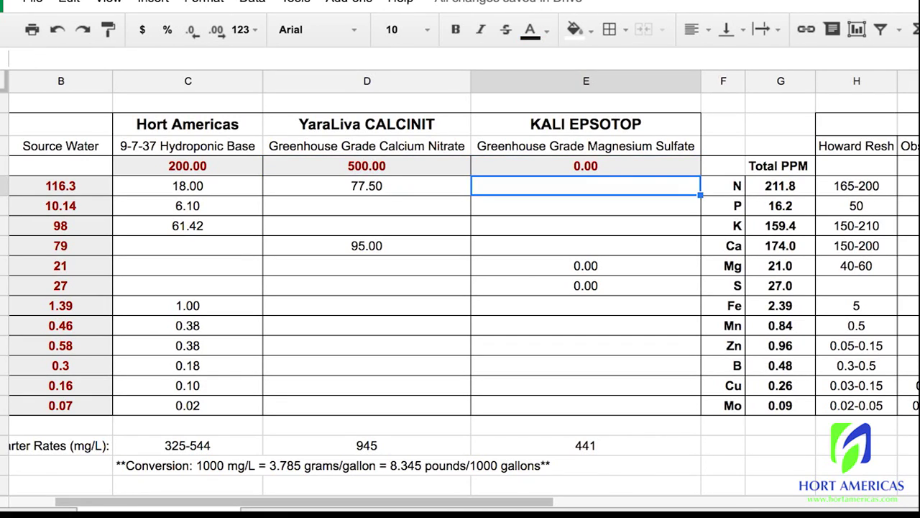
left_click(367, 185)
left_click(366, 165)
type("450")
key("Return")
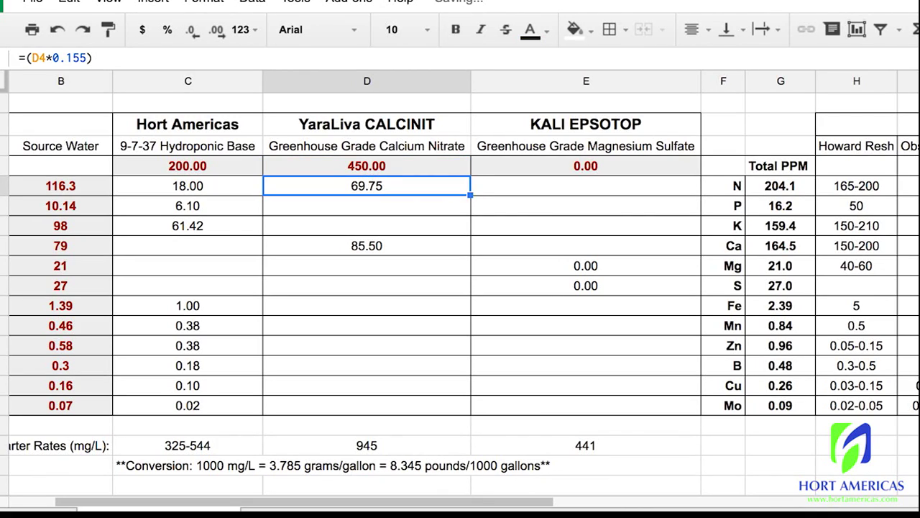
Set the YaraLiva CALCINIT rate to 400 mg/L
left_click(367, 166)
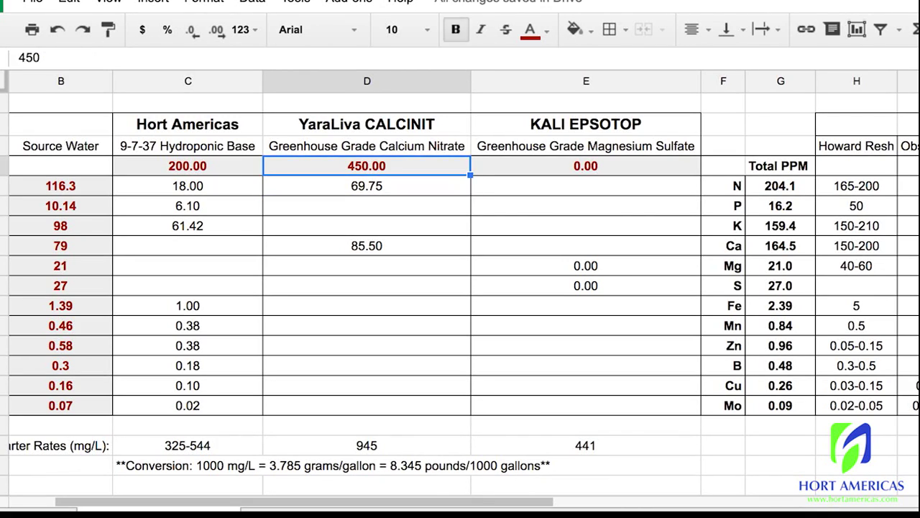
type("400")
key("Return")
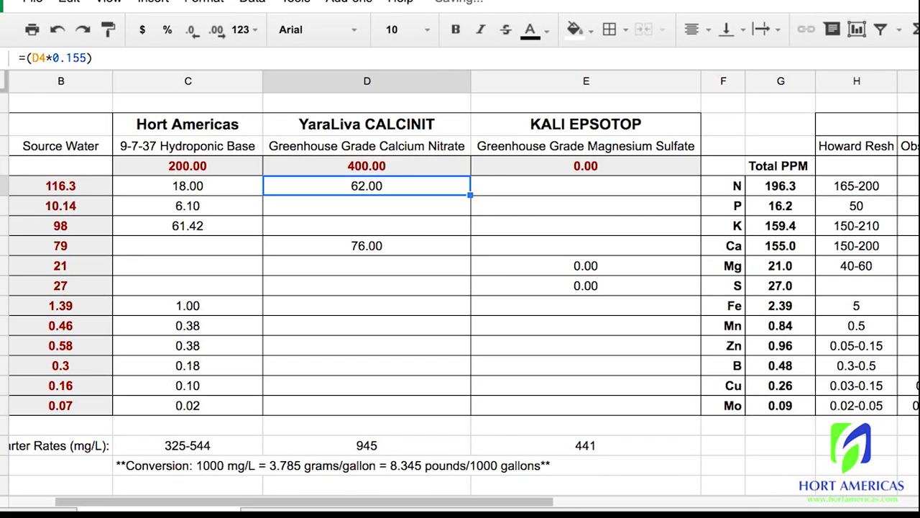
Compare the Total PPM of nitrogen with each of the Reference Rates For Leafy Greens
key("Right")
key("Right")
key("Right")
key("Right")
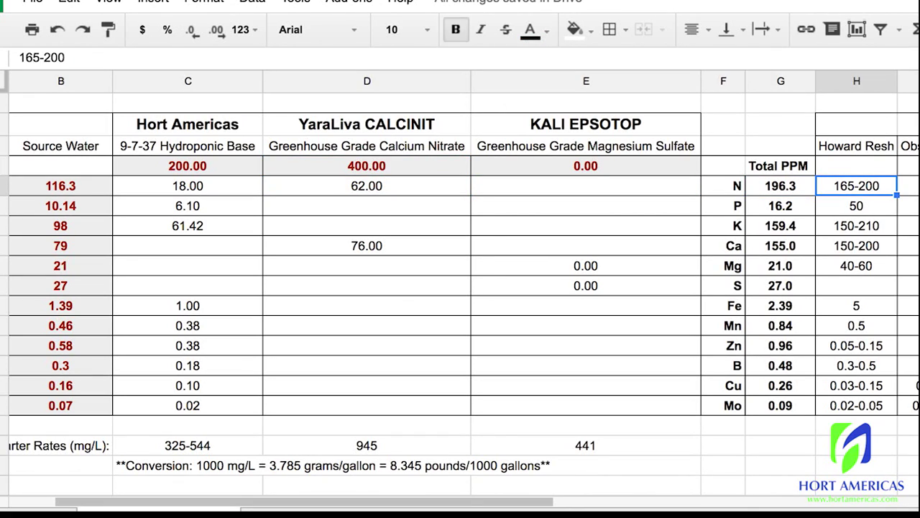
key("Right")
key("Right")
key("Right")
key("Right")
key("Right")
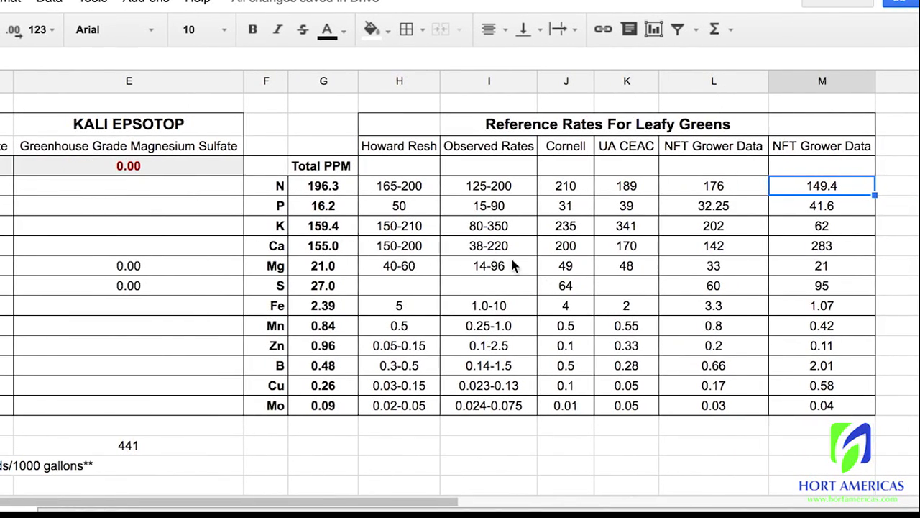
Try the starter rate of 441 mg/L for KALI EPSOTOP and check the Total PPM of magnesium and sulfur
left_click(84, 167)
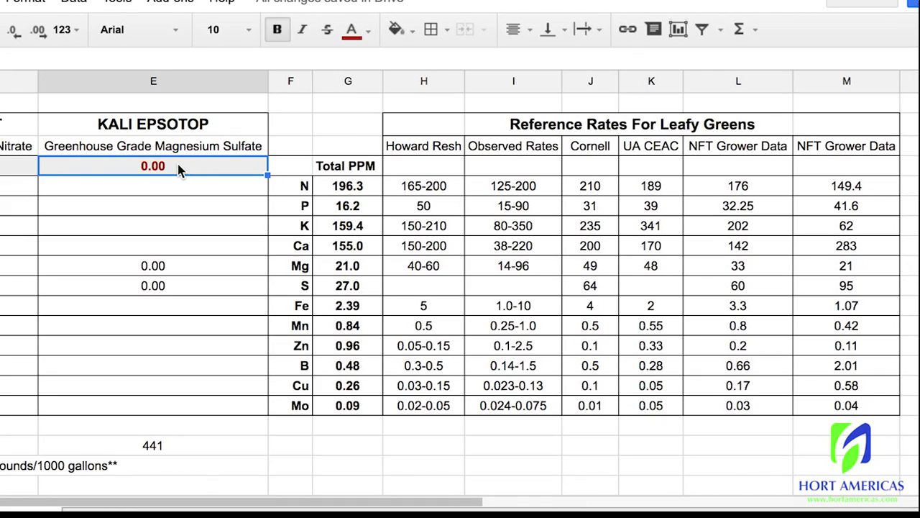
type("441")
key("Return")
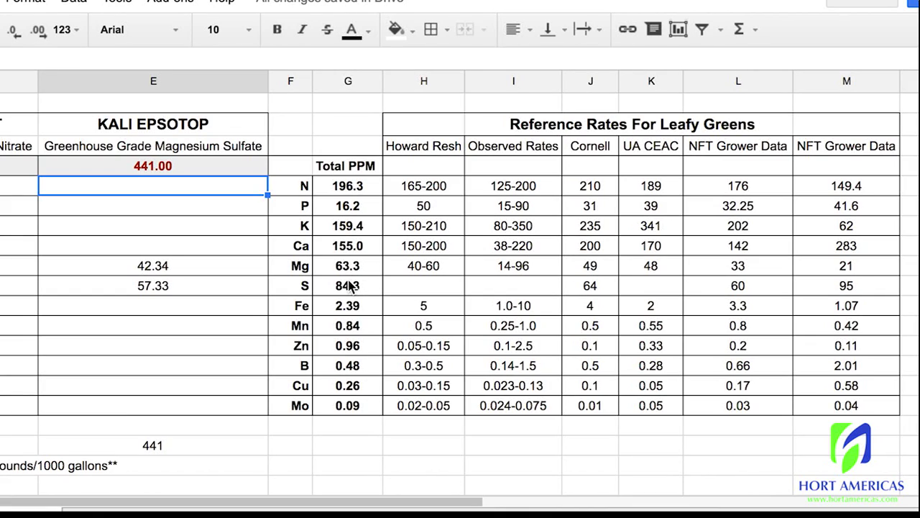
Set the KALI EPSOTOP magnesium sulfate rate to 400 mg/L
left_click(163, 171)
type("400")
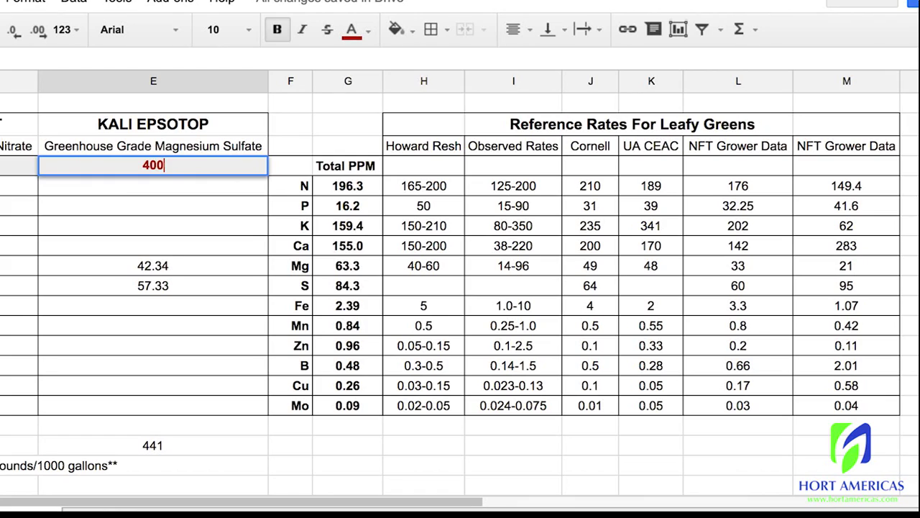
key("Return")
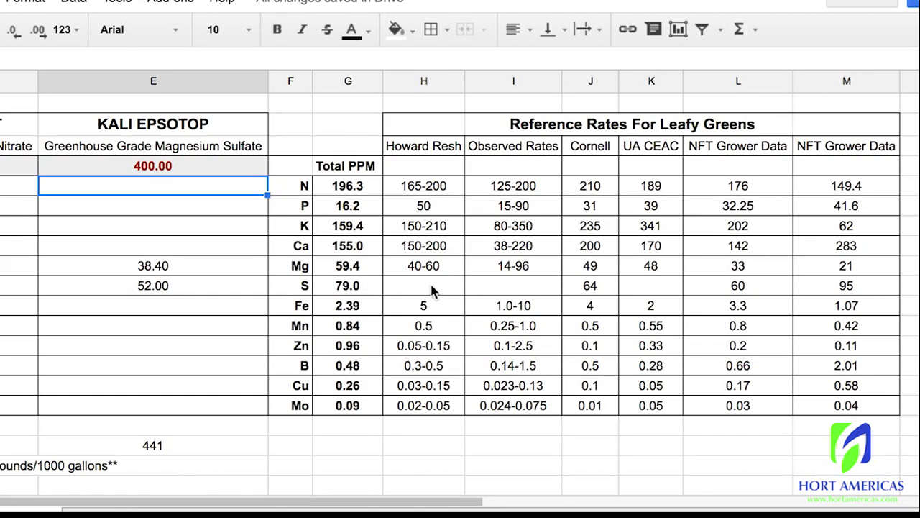
Review the source water values alongside the fertilizer rates and the nutrient contributions of the 9-7-37 Hydroponic Base and YaraLiva CALCINIT
left_click(200, 278)
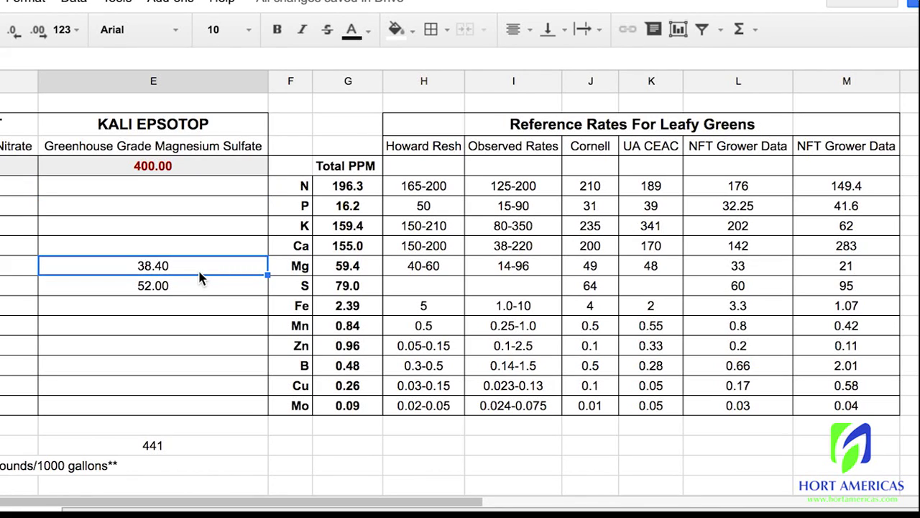
key("Left")
key("Left")
key("Left")
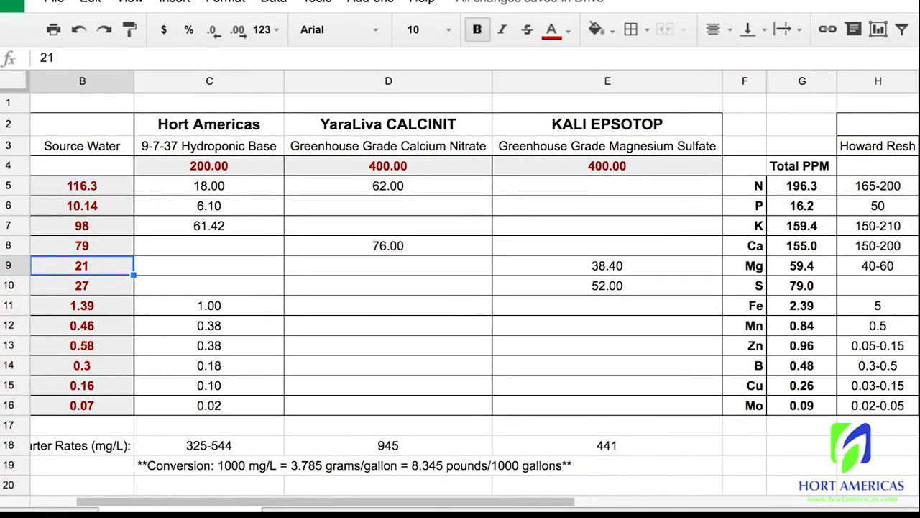
key("Up")
key("Up")
key("Up")
key("Up")
key("Up")
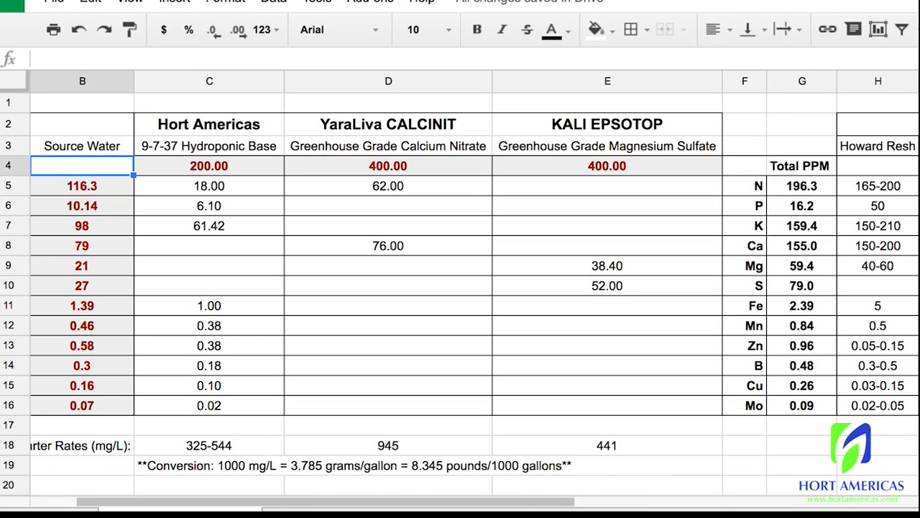
key("Right")
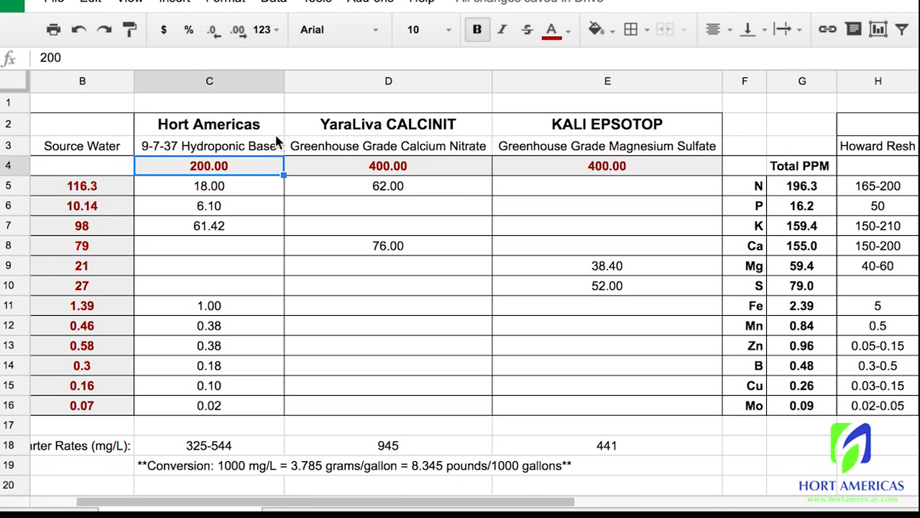
left_click(242, 227)
left_click(243, 212)
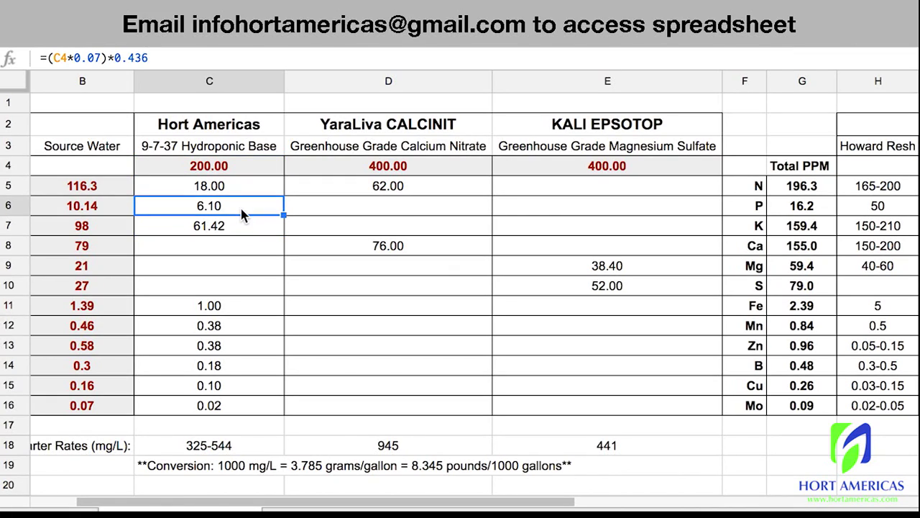
left_click(353, 170)
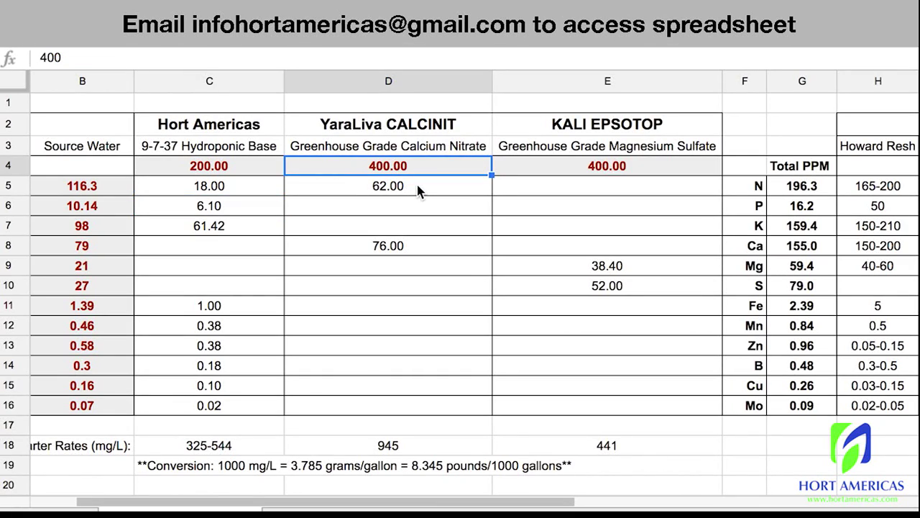